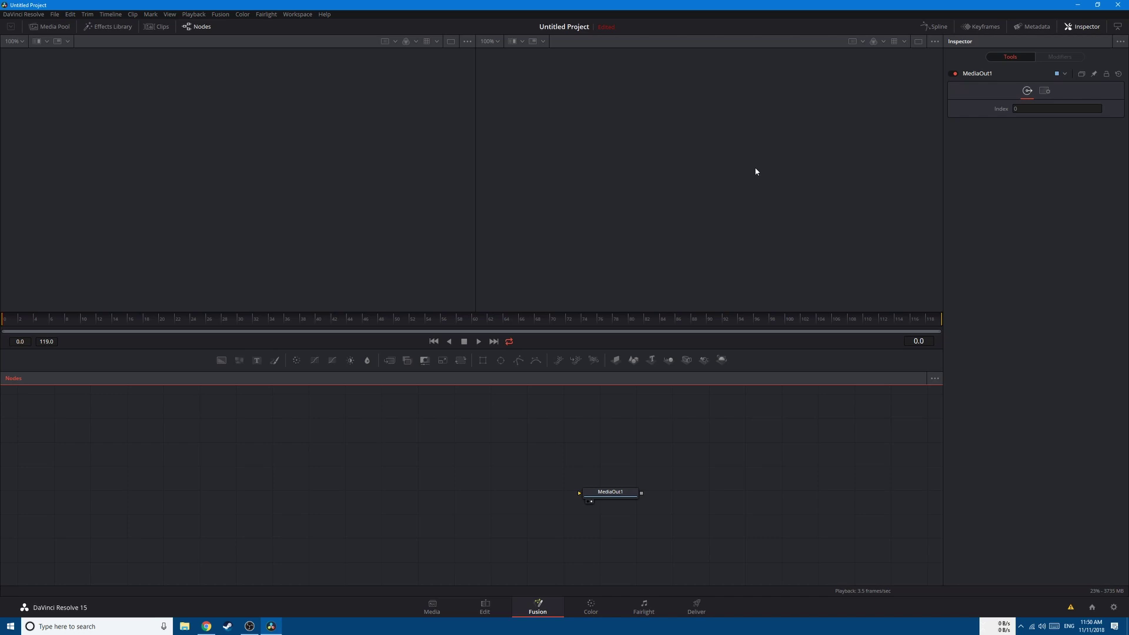
# - Bring the earth map and moon clips from the Media Pool into the node graph
pyautogui.click(49, 26)
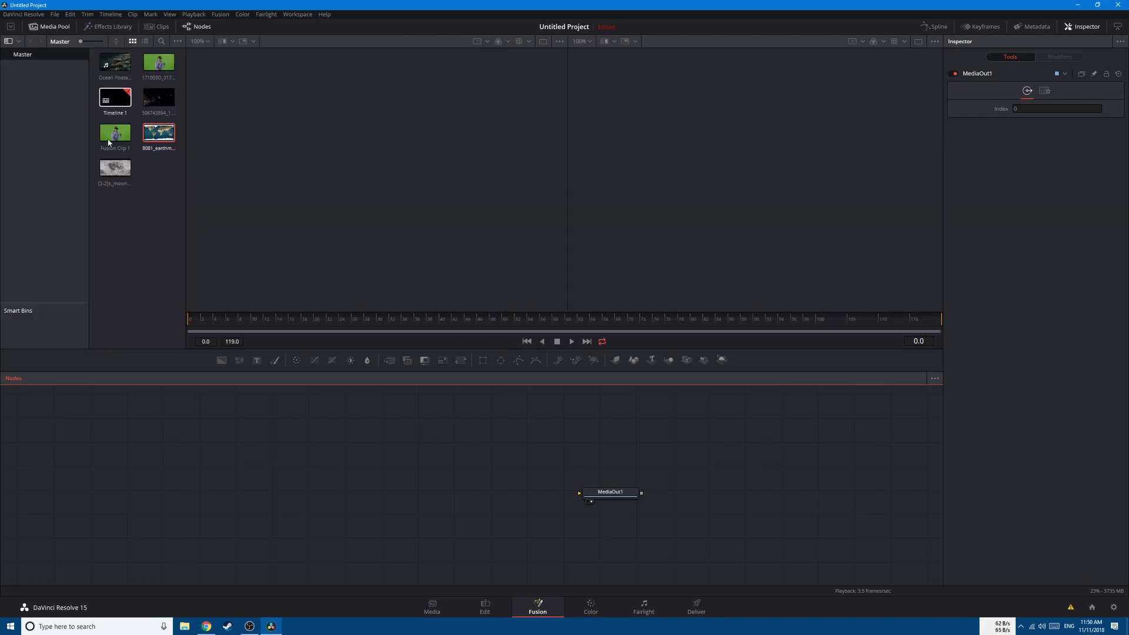
pyautogui.moveTo(159, 132); pyautogui.dragTo(219, 457)
pyautogui.moveTo(114, 167); pyautogui.dragTo(206, 455)
pyautogui.click(49, 26)
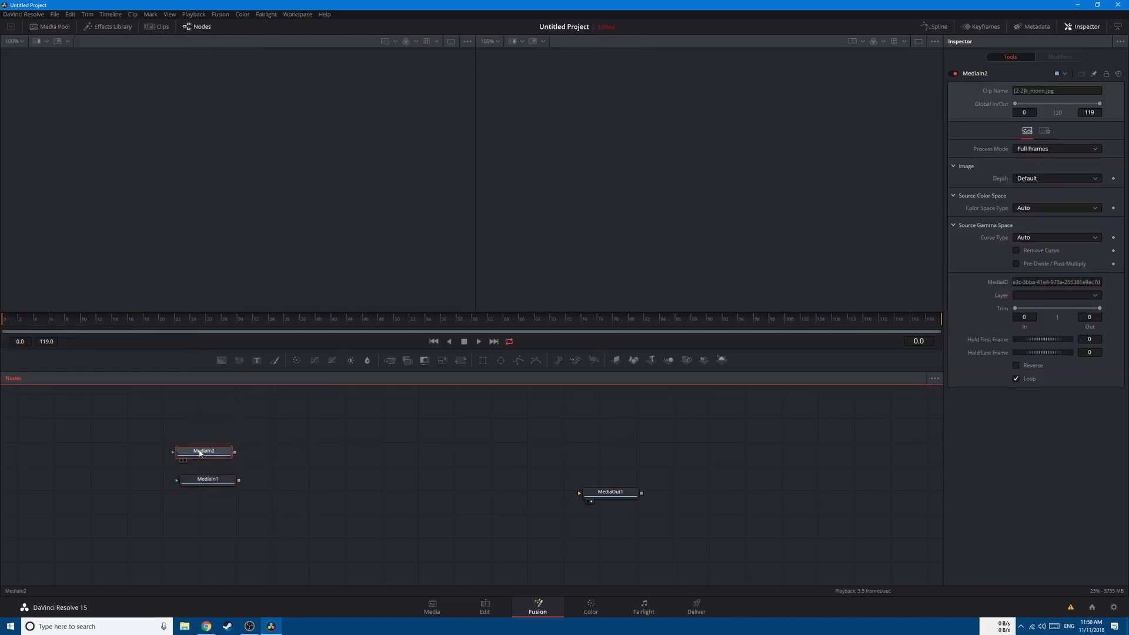
pyautogui.press('1')
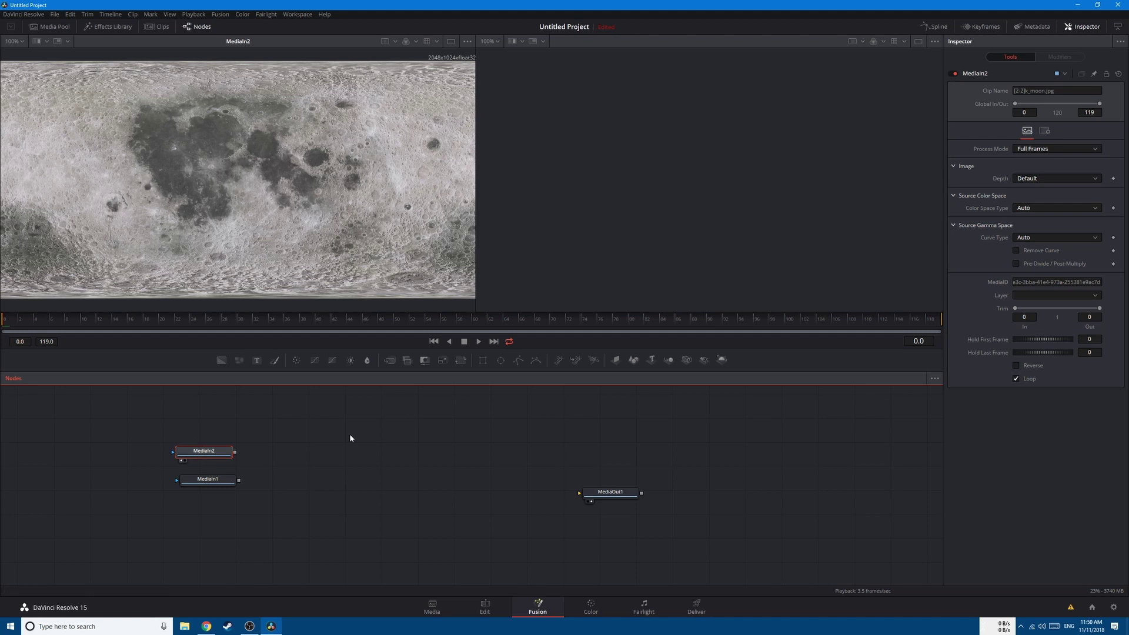
# - Rename the two image nodes to 'moon' and 'earth', placing earth lower in the graph
pyautogui.press('F2')
pyautogui.write('moon')
pyautogui.press('Return')
pyautogui.click(223, 487)
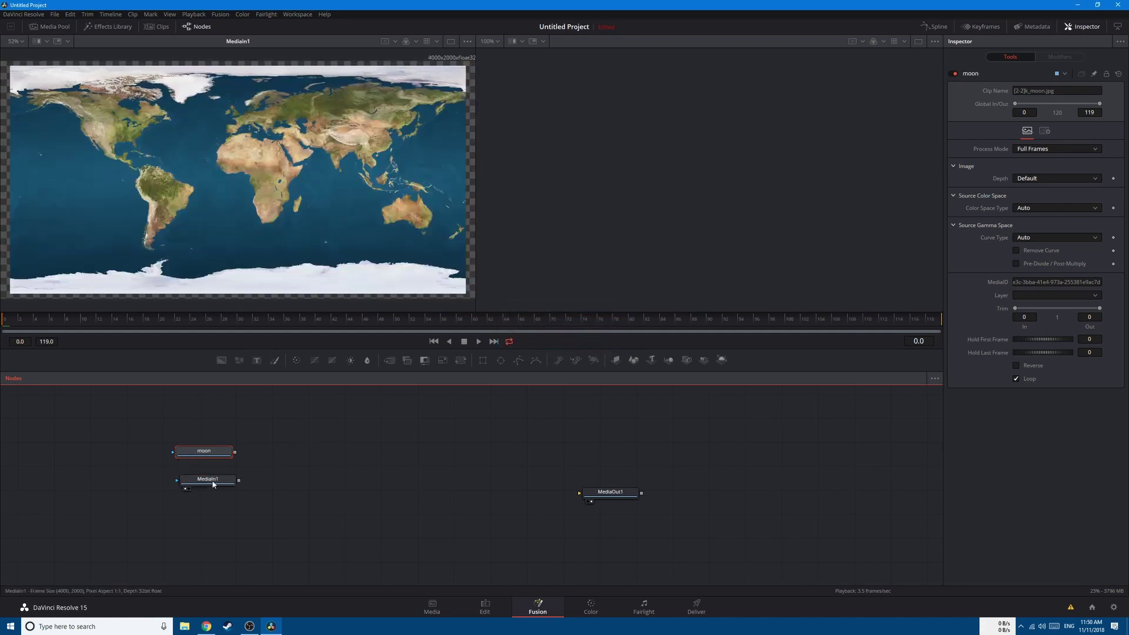
pyautogui.press('F2')
pyautogui.write('ear')
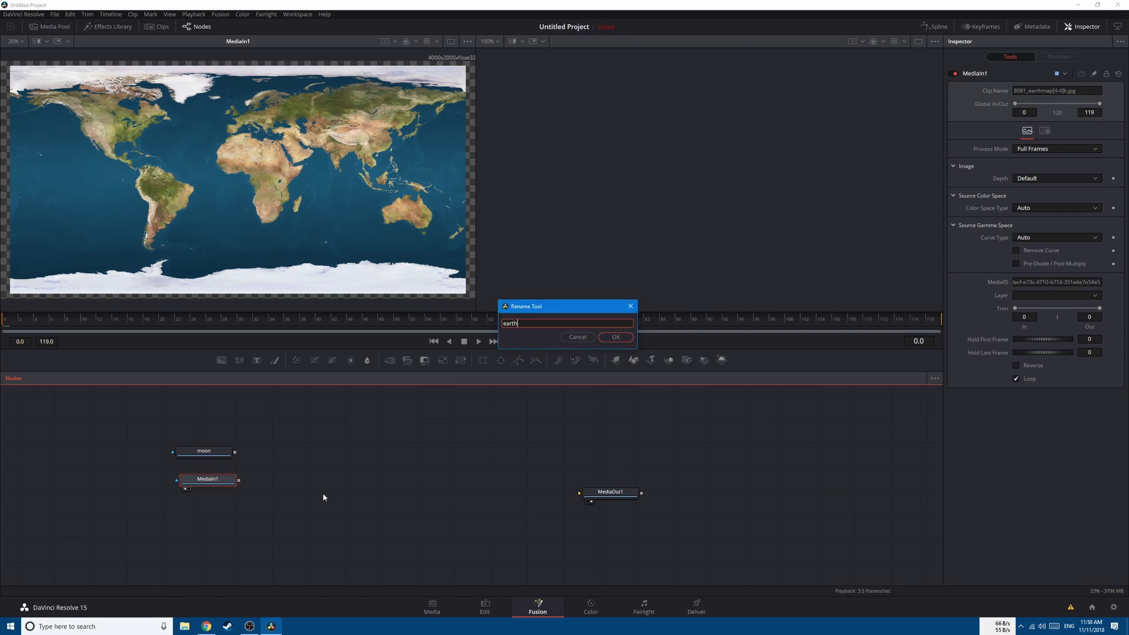
pyautogui.write('th')
pyautogui.press('Return')
pyautogui.moveTo(221, 487); pyautogui.dragTo(213, 507)
pyautogui.click(309, 442)
pyautogui.hotkey('shift', 'space')
# - Add Shape3D nodes fed by moon and earth, viewing them in viewers 1 and 2
pyautogui.write('shape')
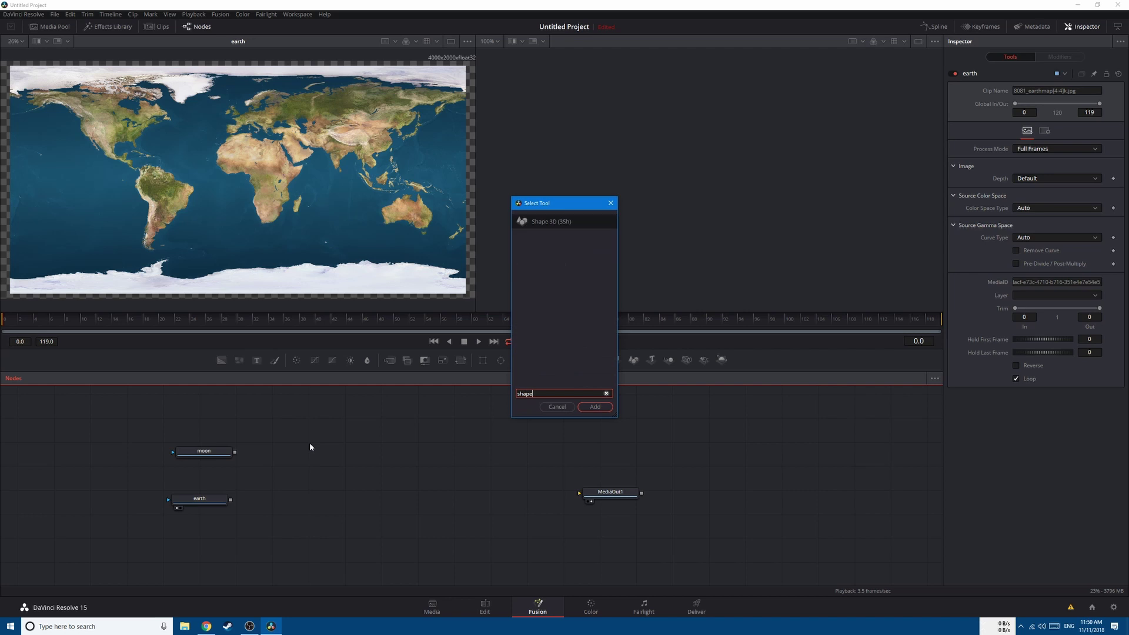
pyautogui.press('Return')
pyautogui.moveTo(235, 452); pyautogui.dragTo(288, 454)
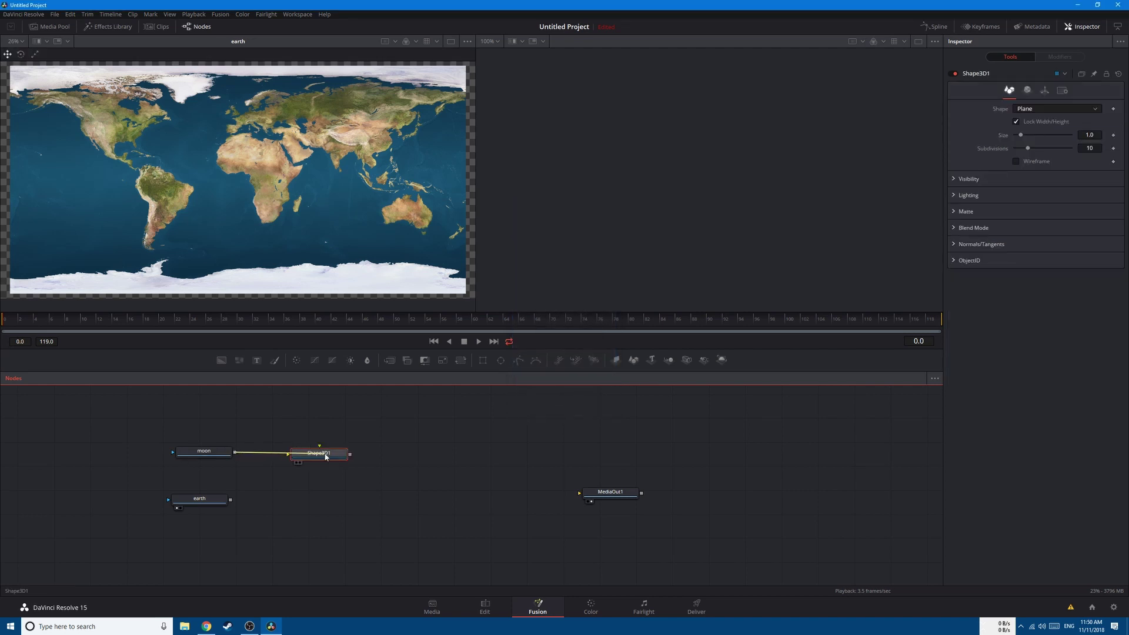
pyautogui.click(207, 500)
pyautogui.hotkey('shift', 'space')
pyautogui.write('shape')
pyautogui.press('Return')
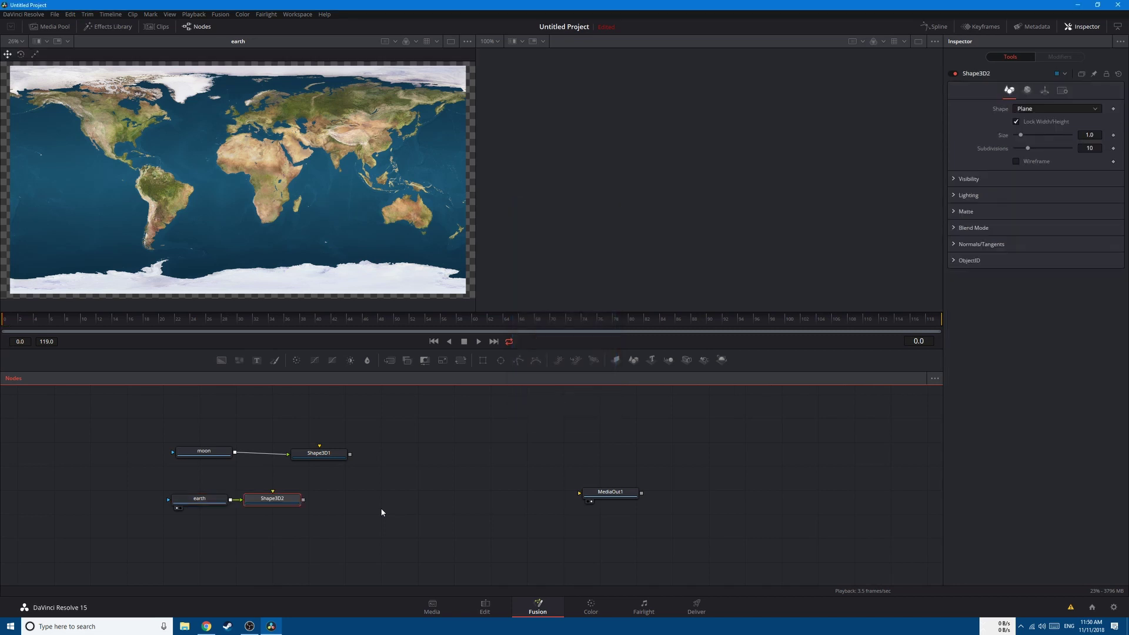
pyautogui.click(297, 462)
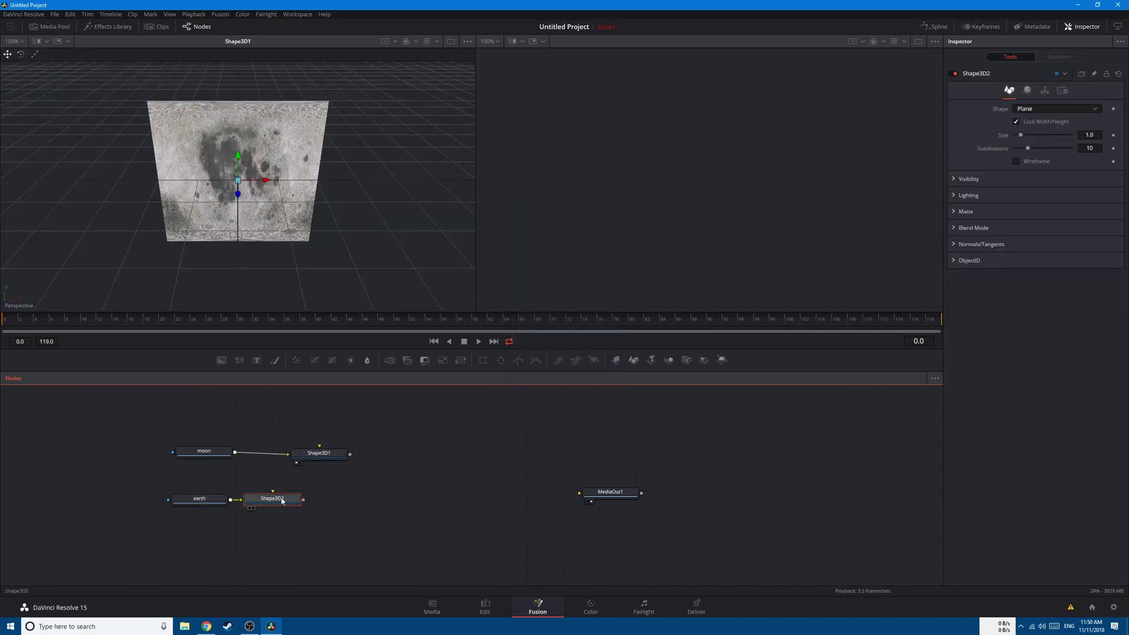
pyautogui.press('2')
# - Set both Shape3D1 and Shape3D2 to Sphere
pyautogui.click(319, 452)
pyautogui.click(1034, 109)
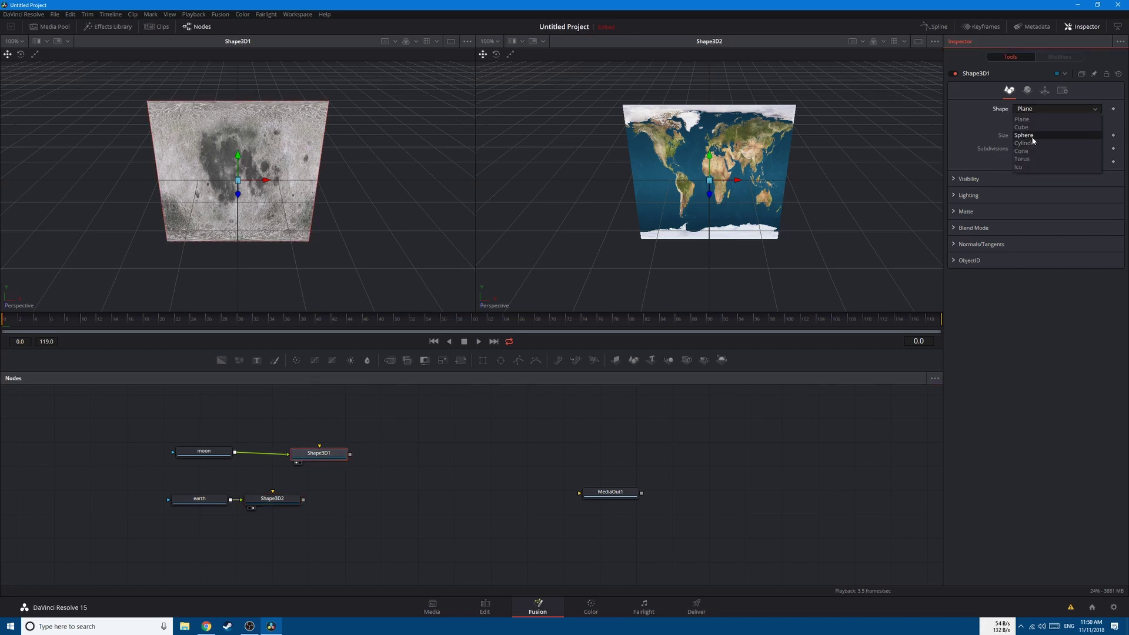
pyautogui.click(1025, 136)
pyautogui.click(272, 498)
pyautogui.click(1034, 109)
pyautogui.click(1039, 136)
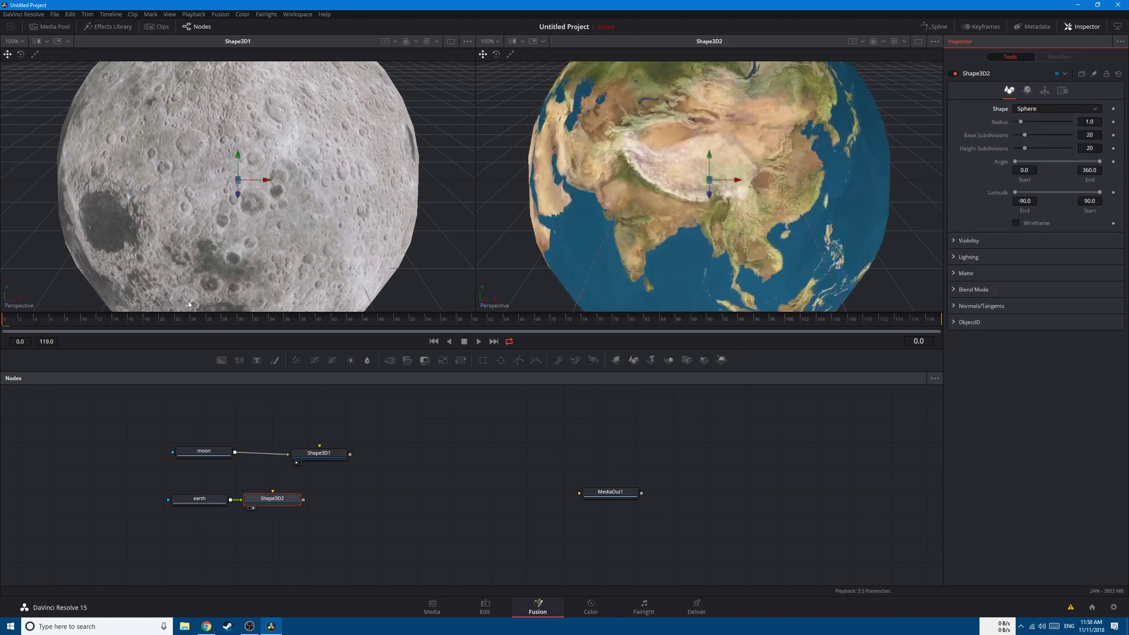
# - Switch the right viewer to a Top view of the earth sphere
pyautogui.rightClick(489, 294)
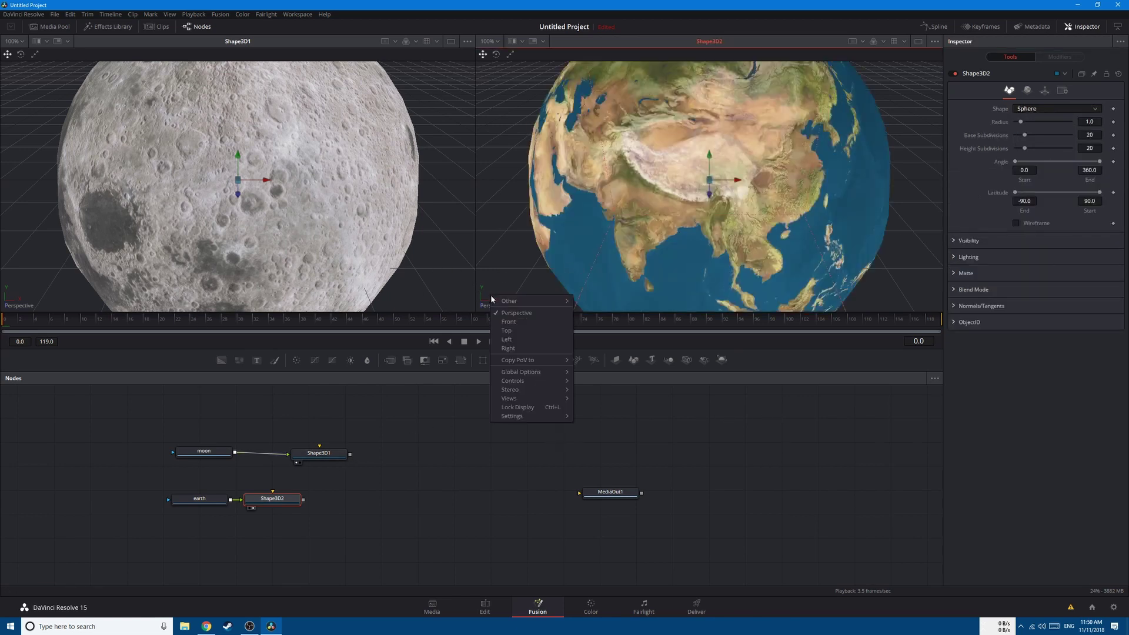
pyautogui.click(579, 304)
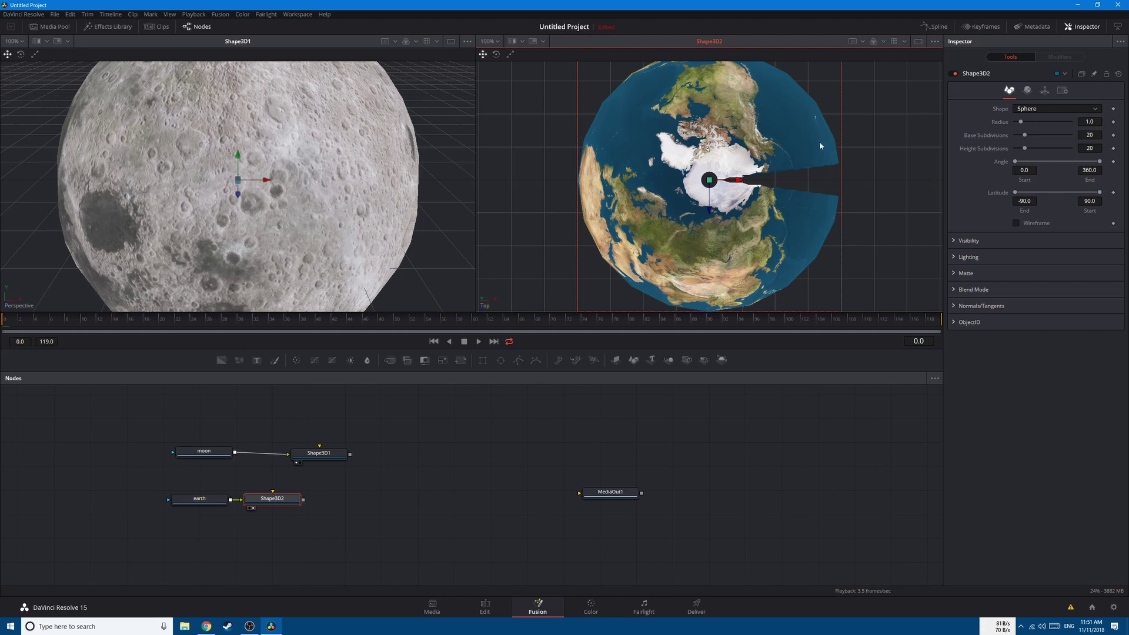
pyautogui.moveTo(196, 502); pyautogui.dragTo(144, 505)
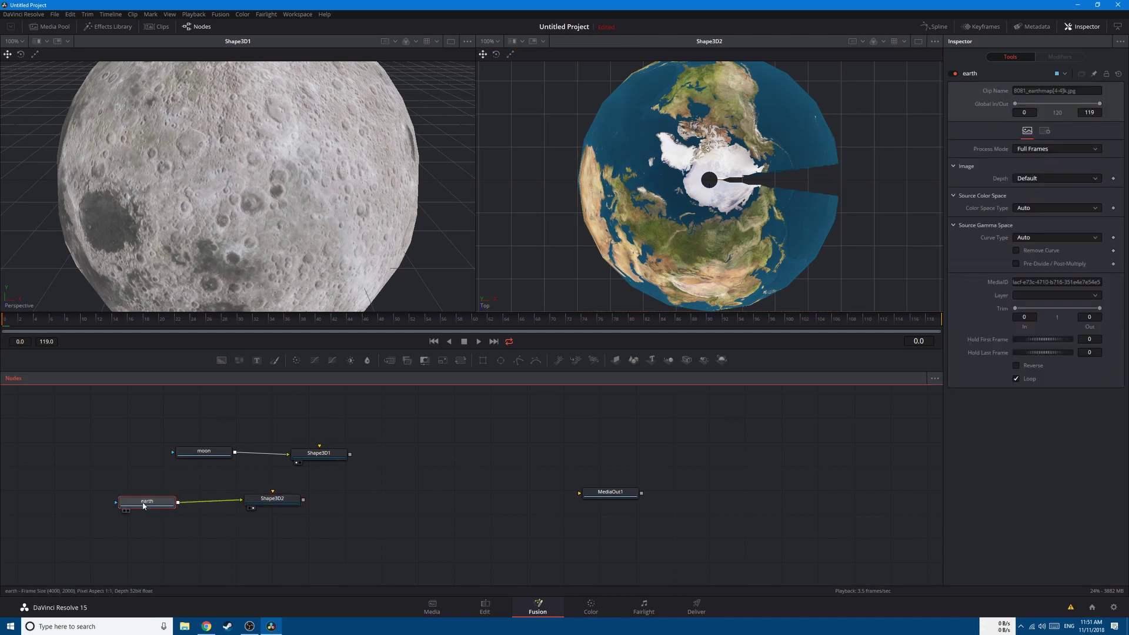
# - Insert a Transform node (xf) after earth and line up earth, Transform1 and Shape3D2 in a row
pyautogui.hotkey('shift', 'space')
pyautogui.write('xf')
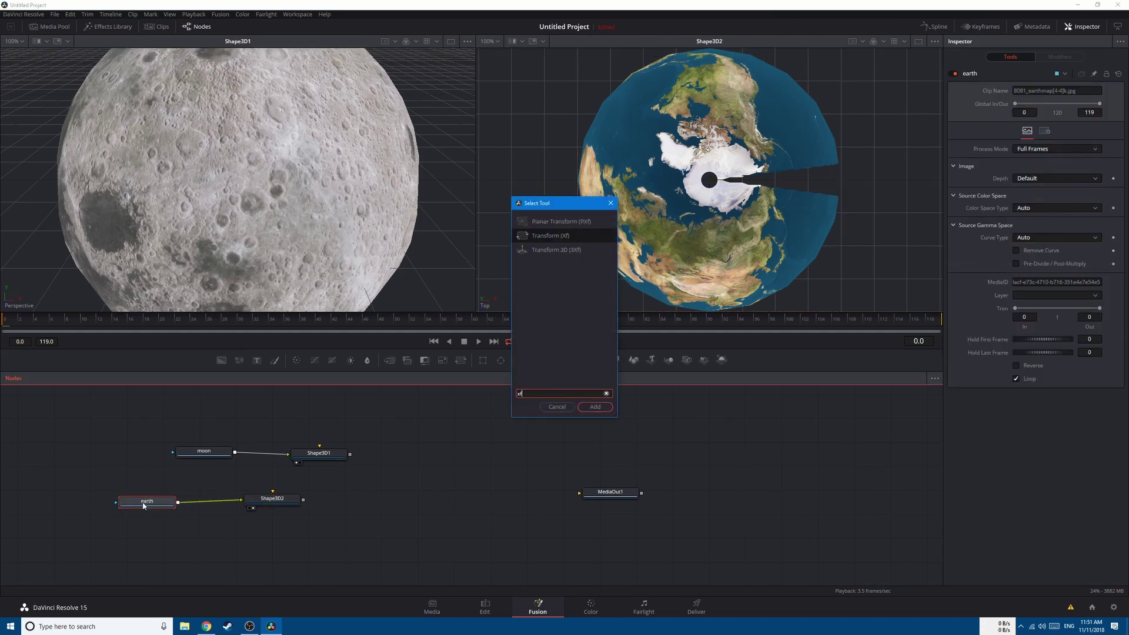
pyautogui.press('Return')
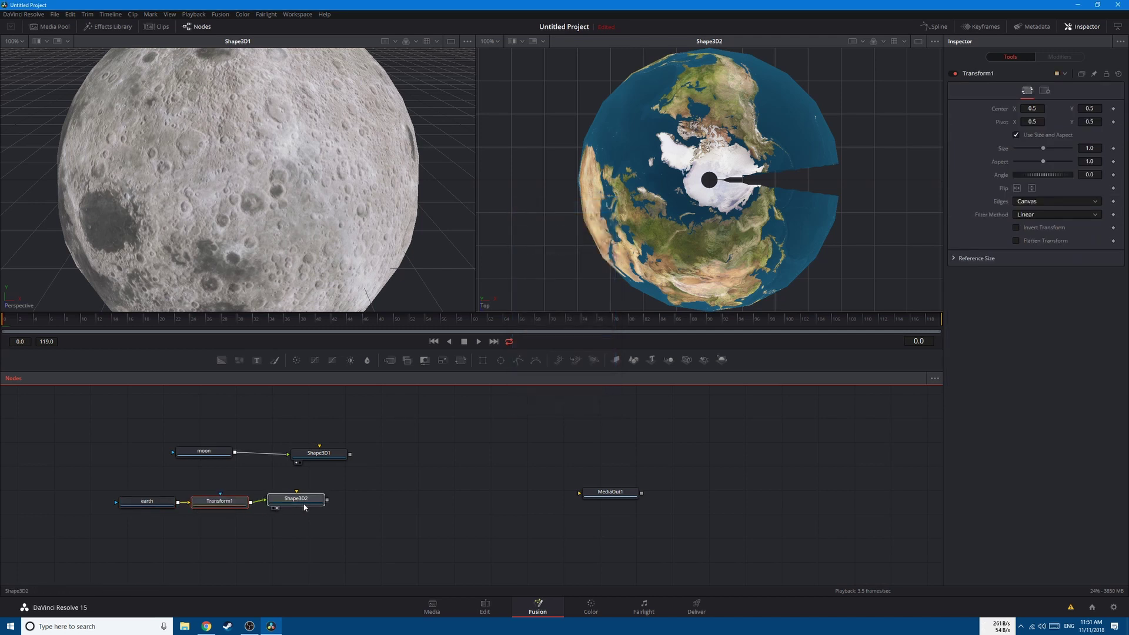
pyautogui.moveTo(272, 499); pyautogui.dragTo(304, 499)
pyautogui.rightClick(422, 484)
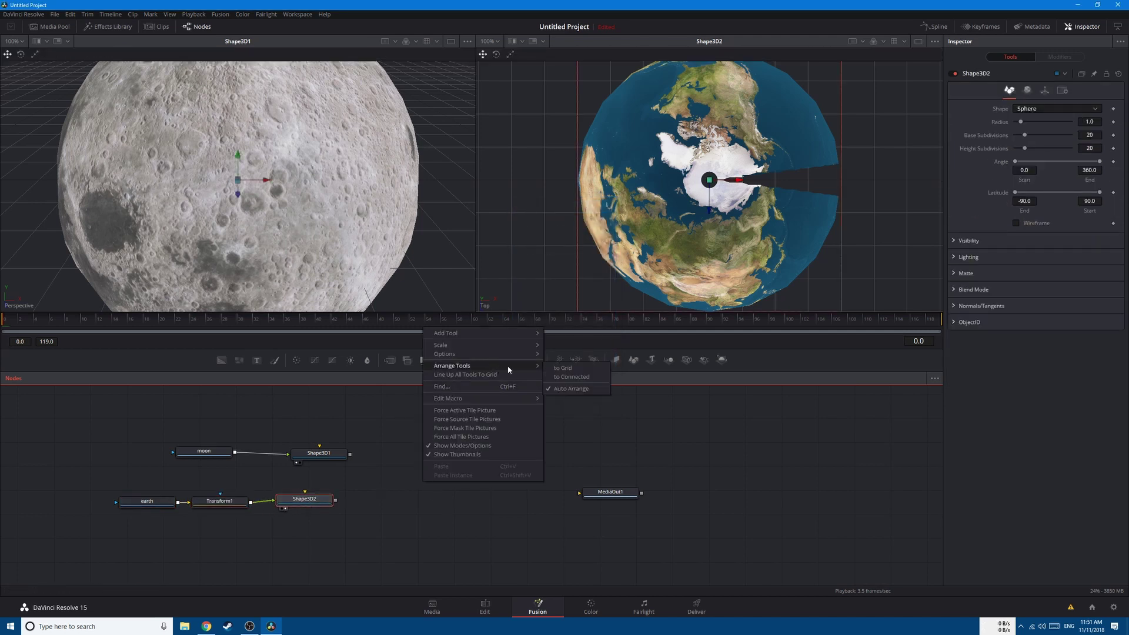
pyautogui.click(538, 384)
pyautogui.moveTo(289, 501); pyautogui.dragTo(293, 517)
pyautogui.moveTo(219, 502); pyautogui.dragTo(199, 514)
pyautogui.moveTo(127, 506); pyautogui.dragTo(70, 517)
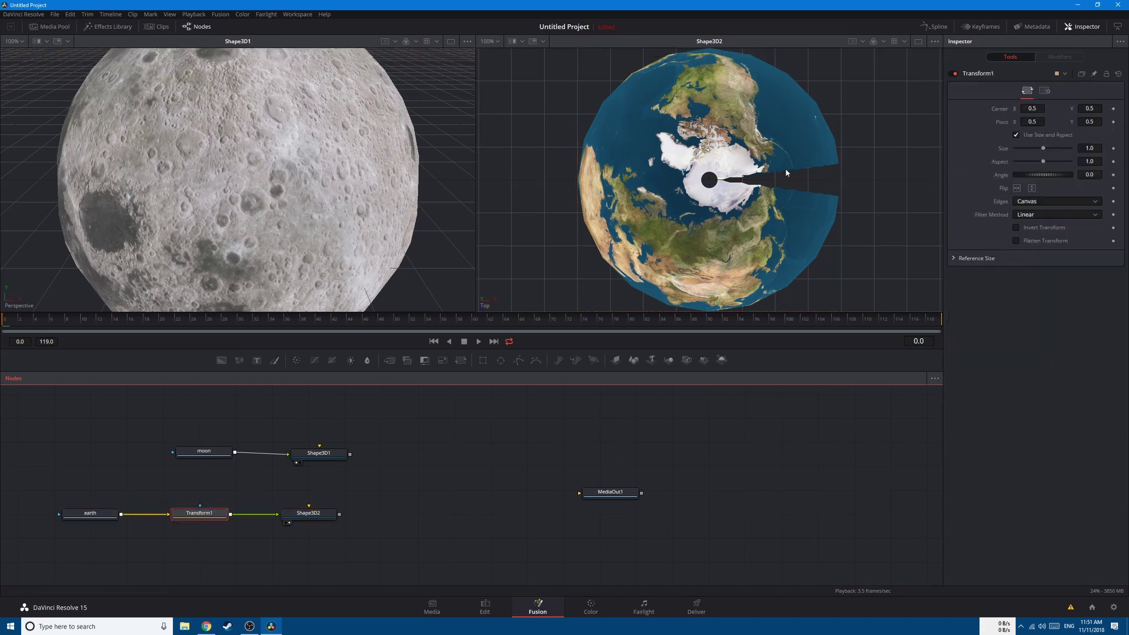
# - Set Transform1's Size to 1.05
pyautogui.moveTo(1081, 148); pyautogui.dragTo(1083, 149)
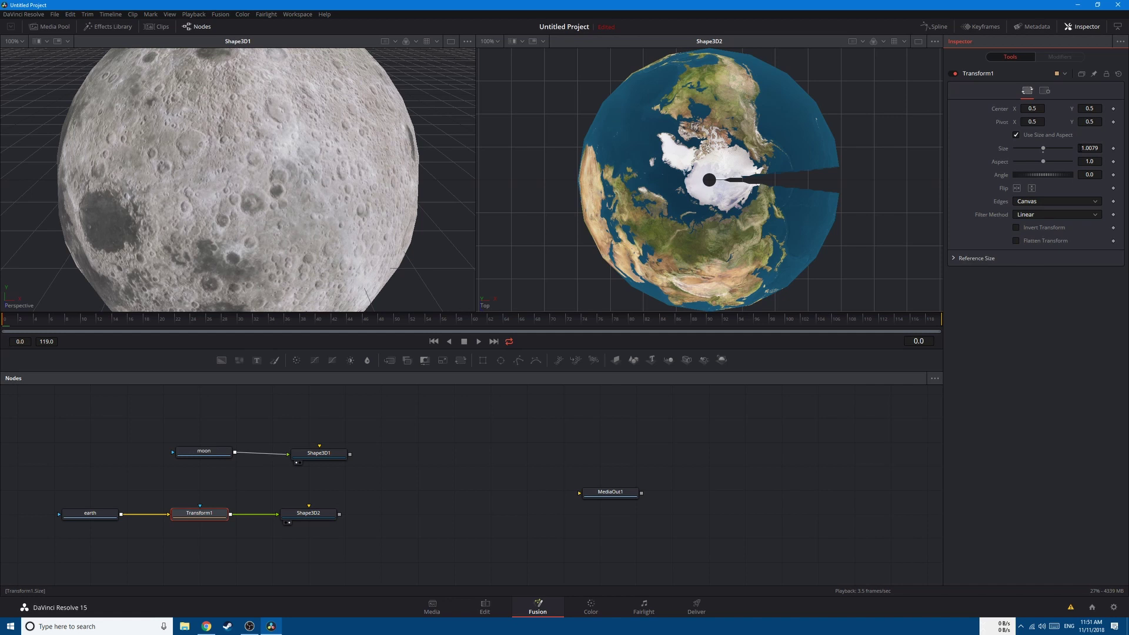
pyautogui.moveTo(1083, 149); pyautogui.dragTo(1091, 149)
pyautogui.click(1084, 148)
pyautogui.write('1.05')
pyautogui.press('Tab')
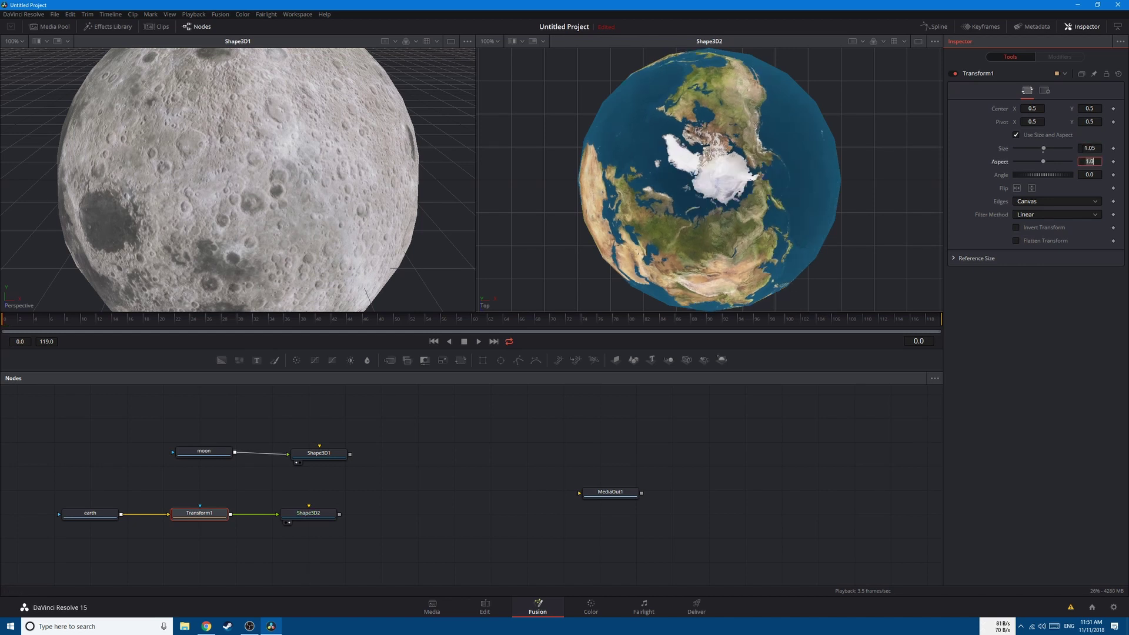
pyautogui.click(394, 434)
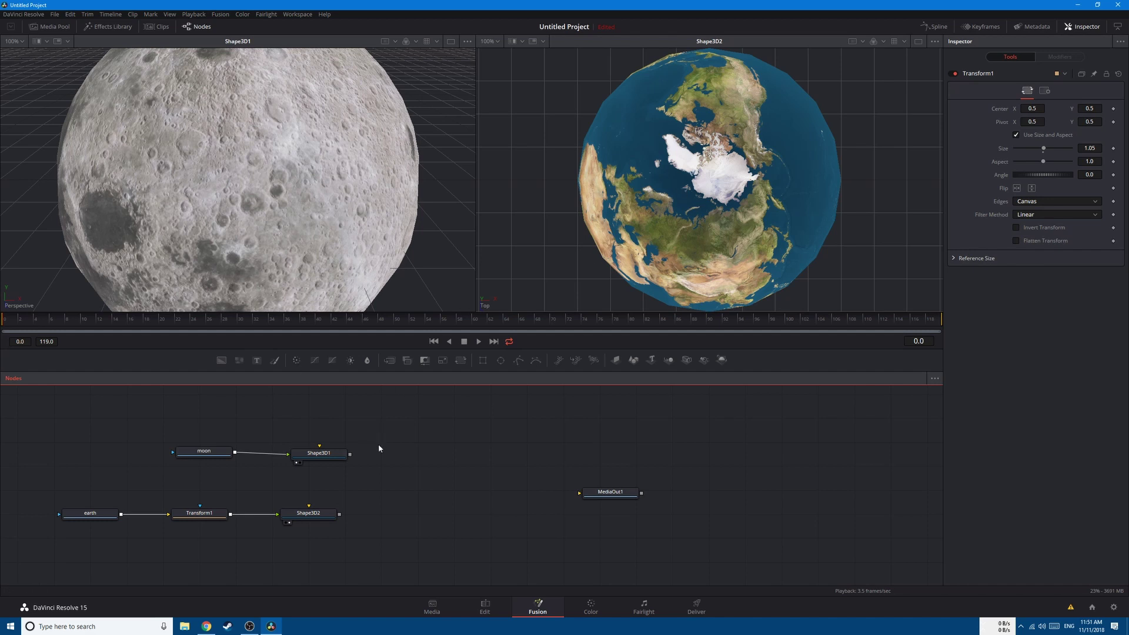
# - Combine both spheres into Merge3D1 and return the right viewer to a framed perspective
pyautogui.moveTo(349, 454); pyautogui.dragTo(340, 514)
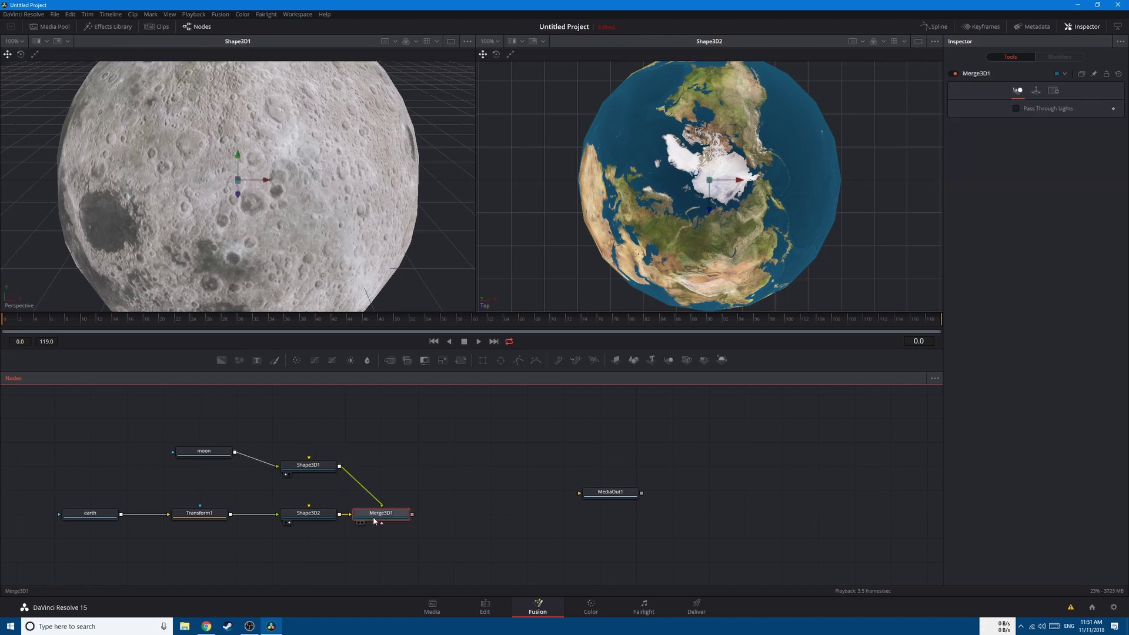
pyautogui.rightClick(507, 306)
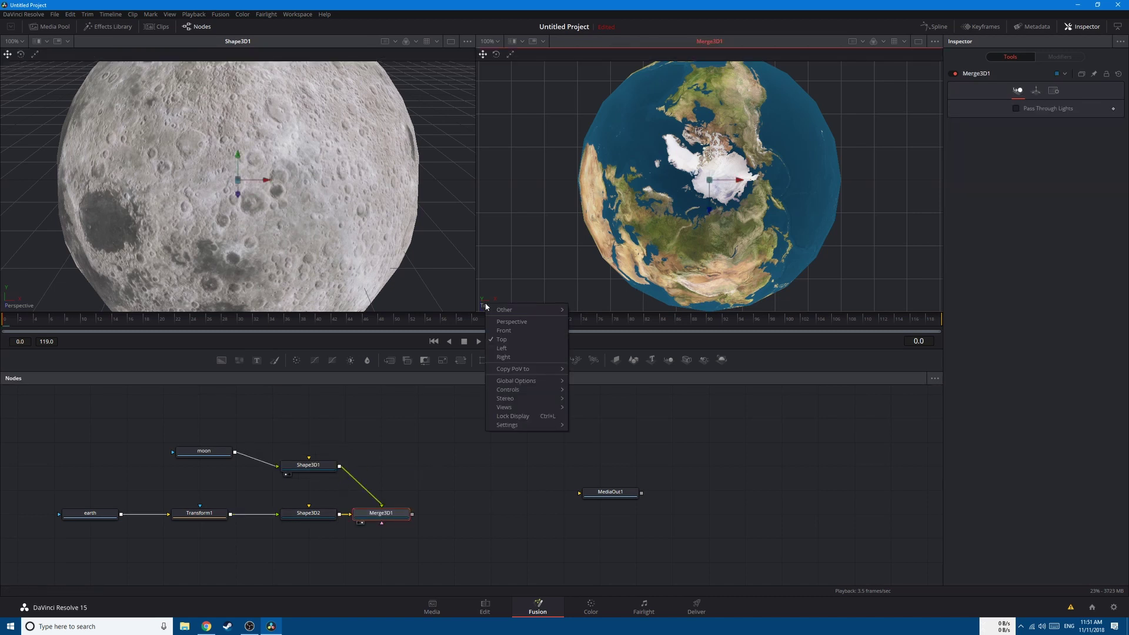
pyautogui.click(517, 322)
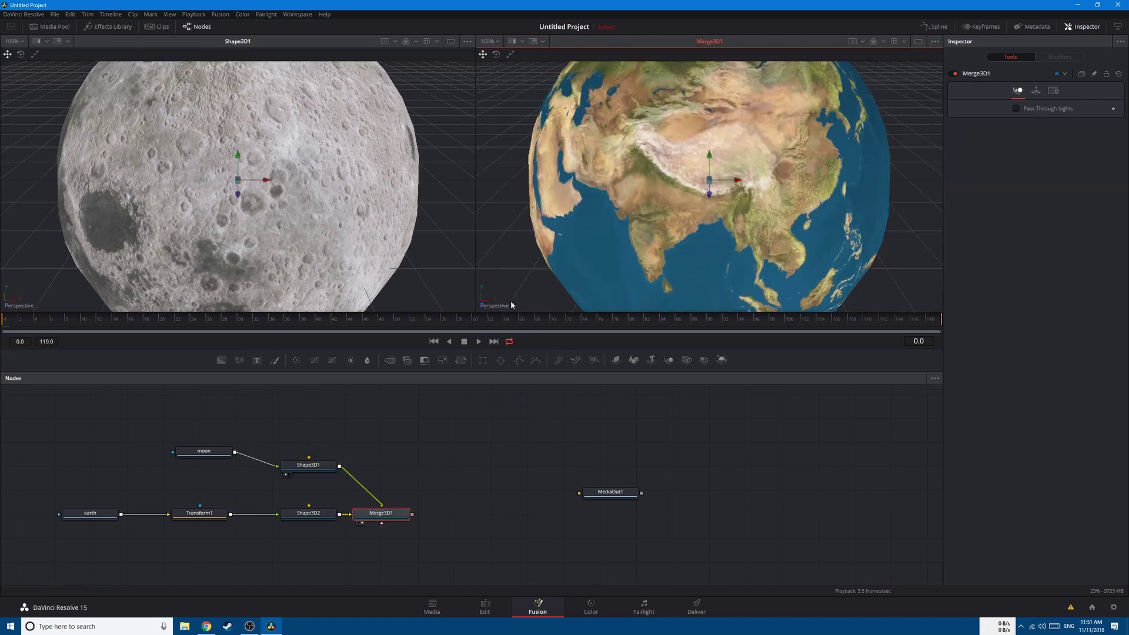
pyautogui.hotkey('ctrl', 'f')
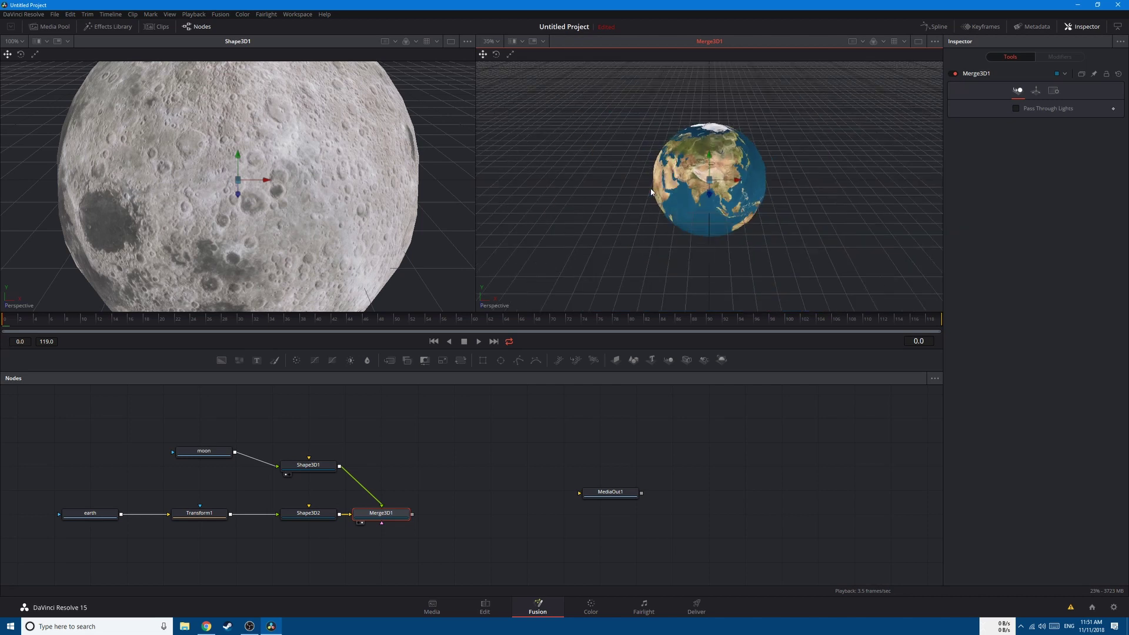
# - Set the left viewer to Top and show Merge3D1 in it
pyautogui.rightClick(18, 309)
pyautogui.click(35, 346)
pyautogui.hotkey('ctrl', 'f')
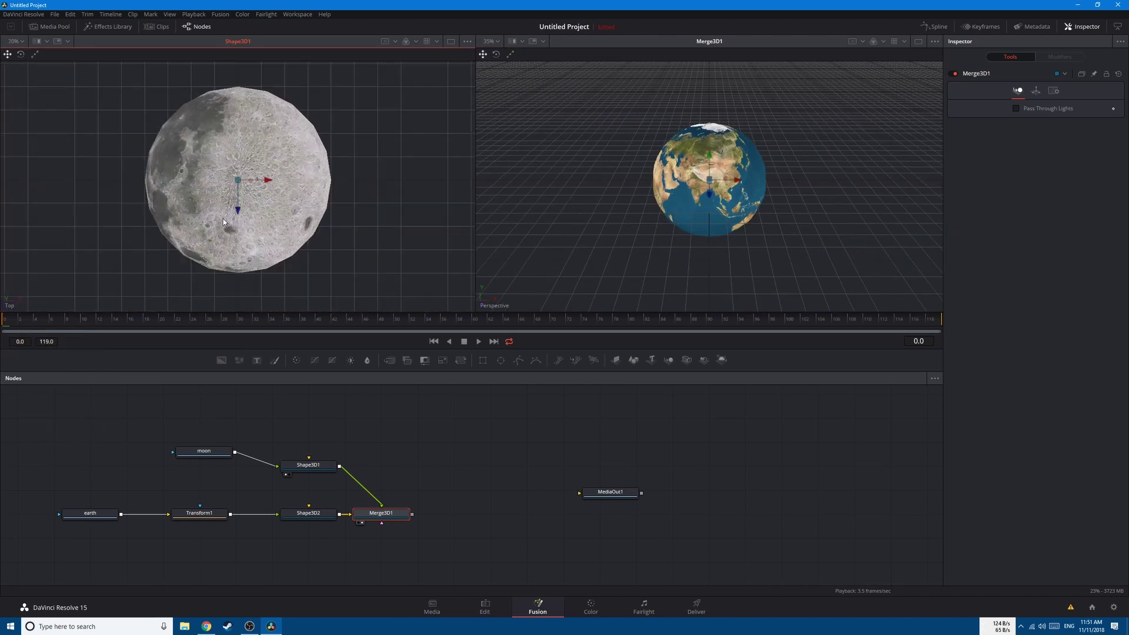
pyautogui.click(381, 512)
pyautogui.press('1')
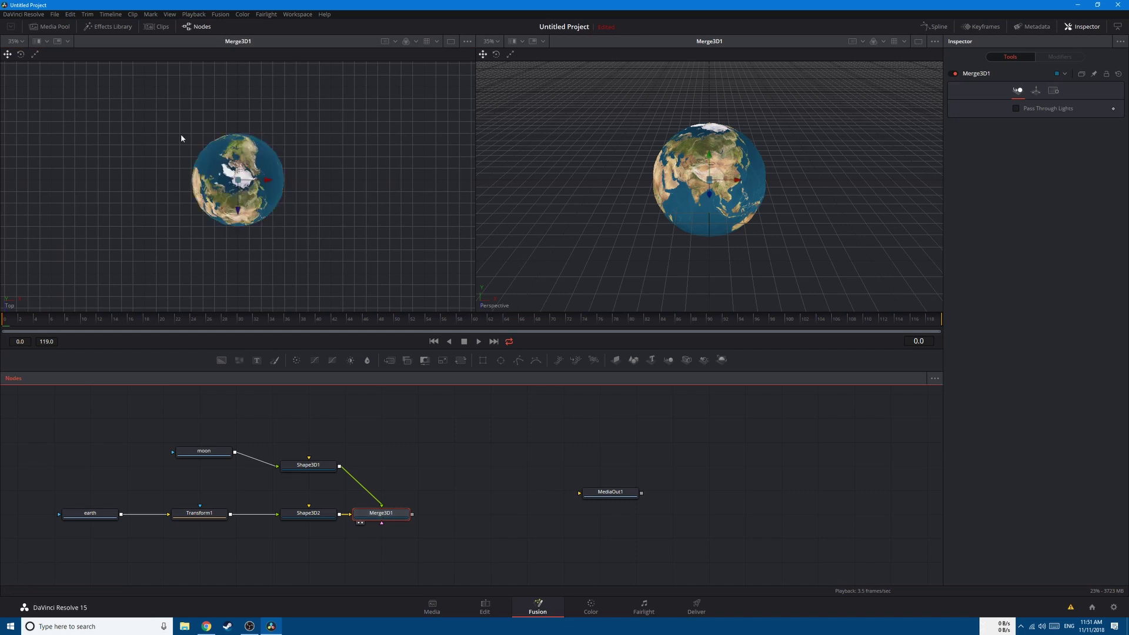
# - Select the moon loader, Shape3D1 and Shape3D2 to inspect the overlapping spheres
pyautogui.click(209, 452)
pyautogui.click(315, 465)
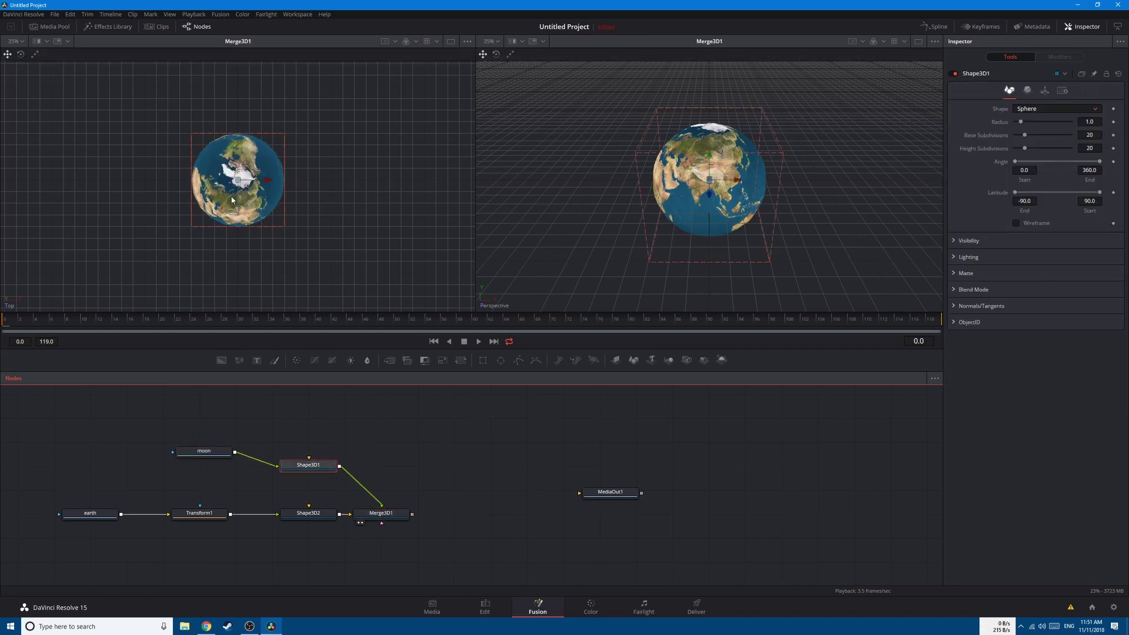
pyautogui.click(262, 187)
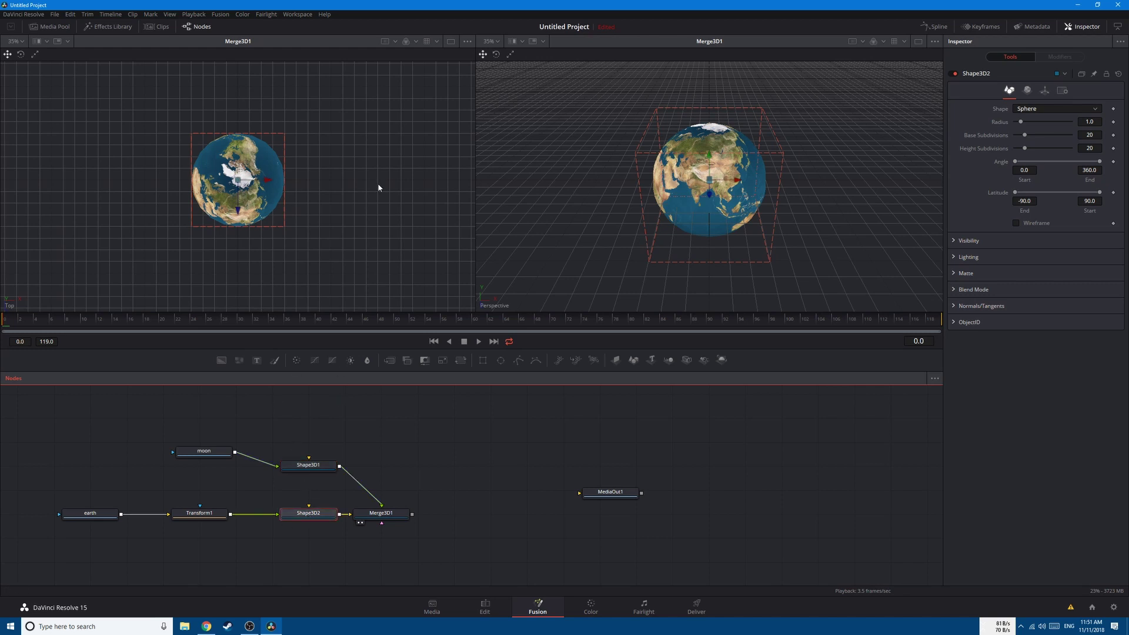
pyautogui.click(318, 466)
# - Move the moon sphere right of Earth and add a Transform3D node after Shape3D1
pyautogui.moveTo(265, 186); pyautogui.dragTo(450, 184)
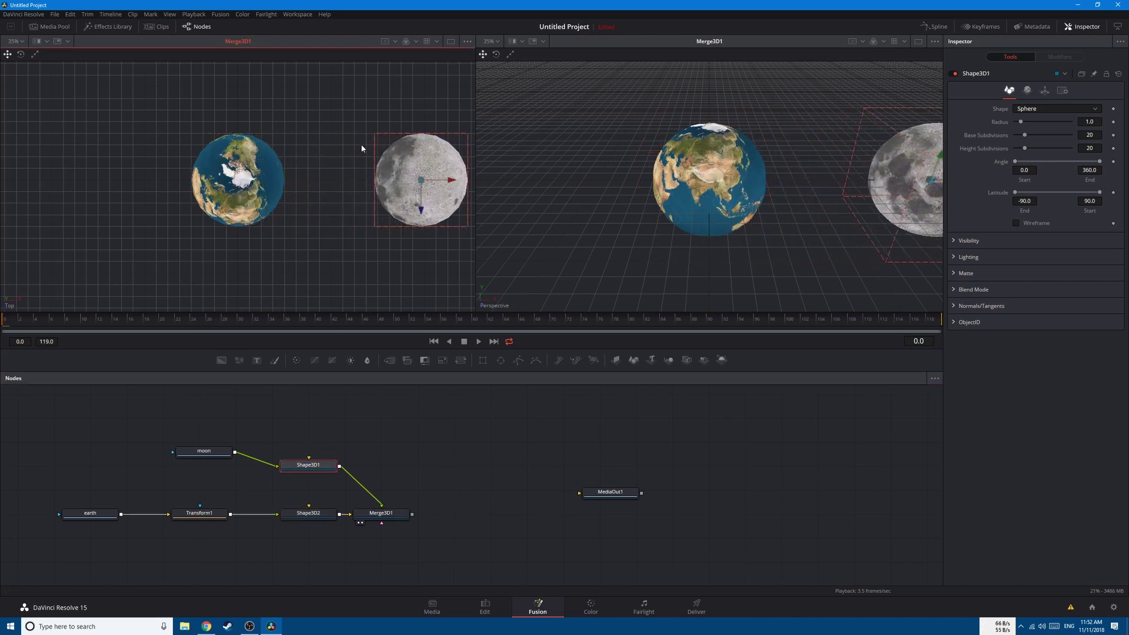
pyautogui.moveTo(288, 464); pyautogui.dragTo(153, 441)
pyautogui.moveTo(271, 444); pyautogui.dragTo(237, 443)
pyautogui.click(237, 444)
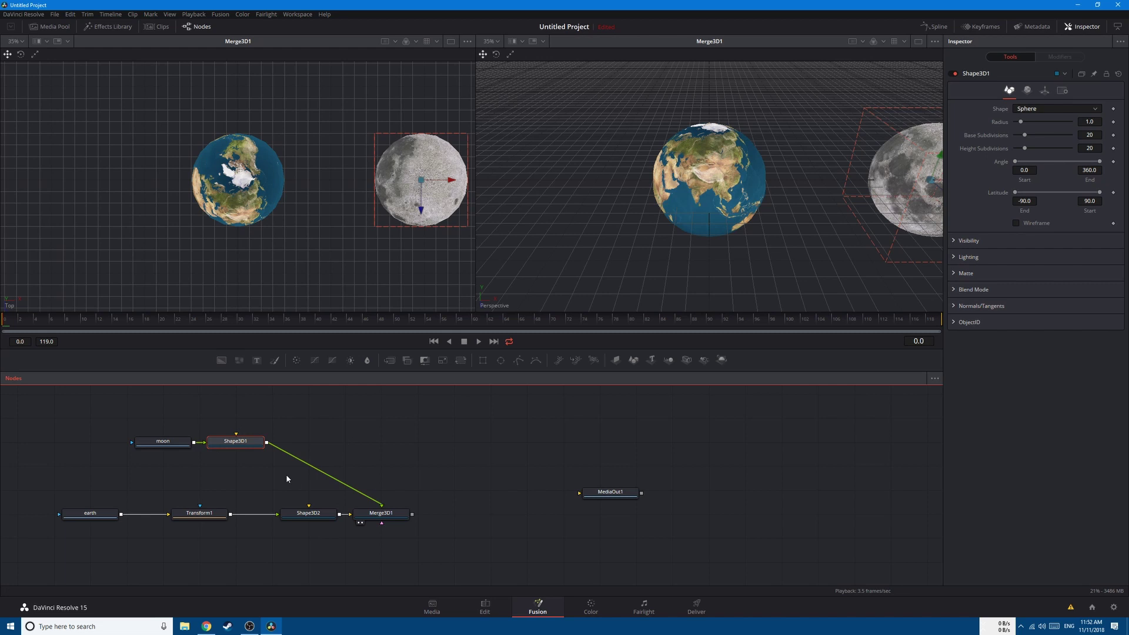
pyautogui.hotkey('shift', 'space')
pyautogui.write('xf')
pyautogui.press('Return')
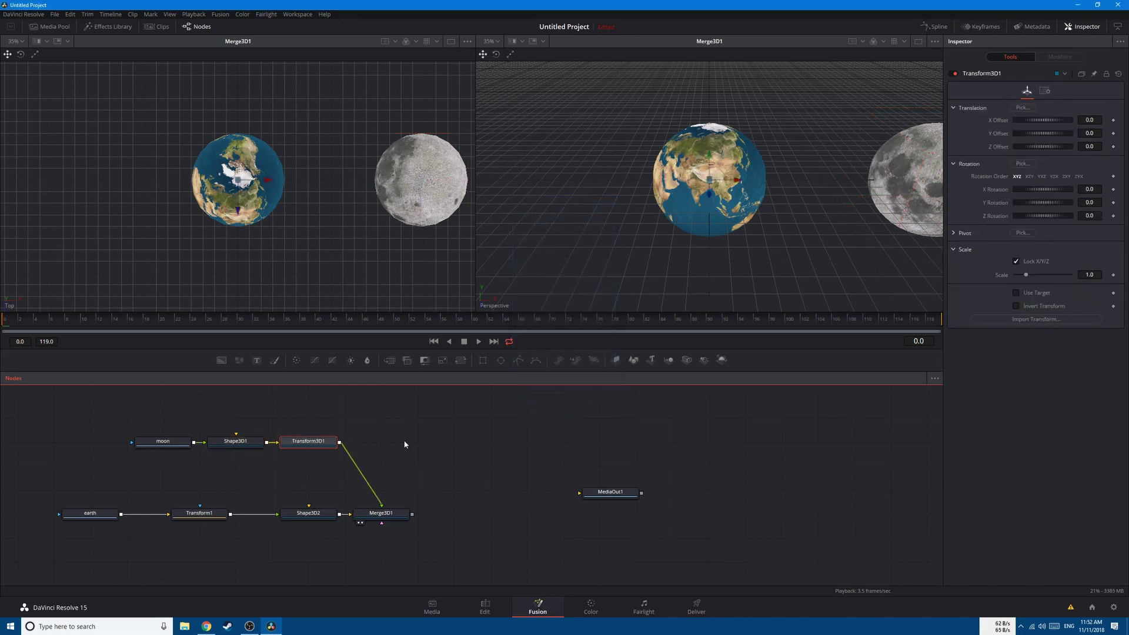
# - Set the moon's Shape3D1 Radius to 0.5 and nudge it slightly closer to Earth
pyautogui.click(242, 445)
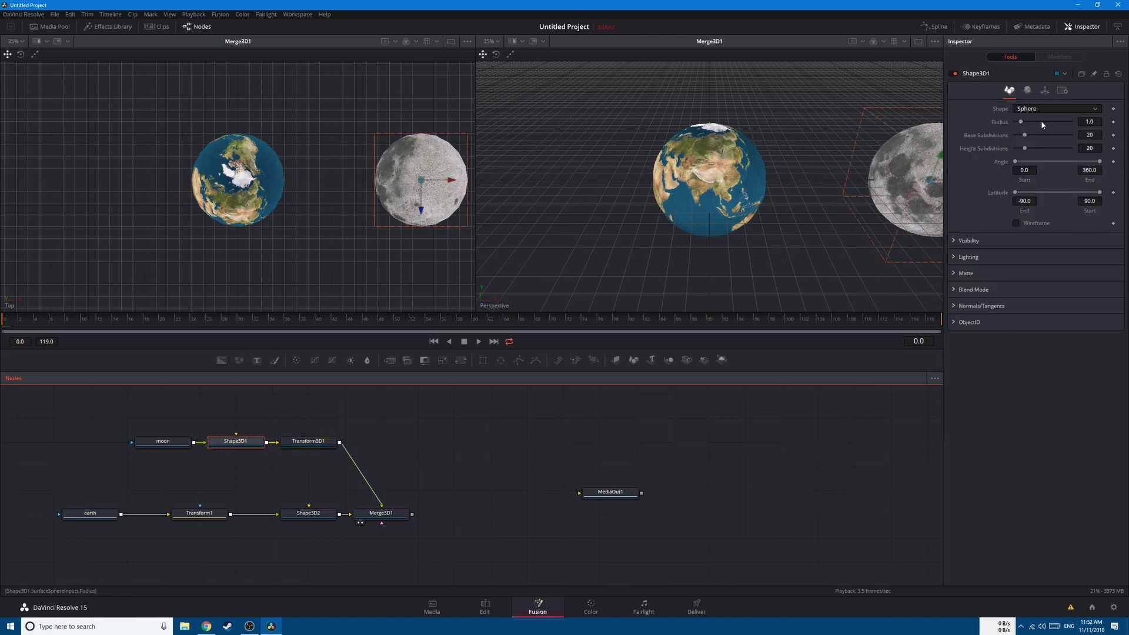
pyautogui.click(1087, 122)
pyautogui.write('0')
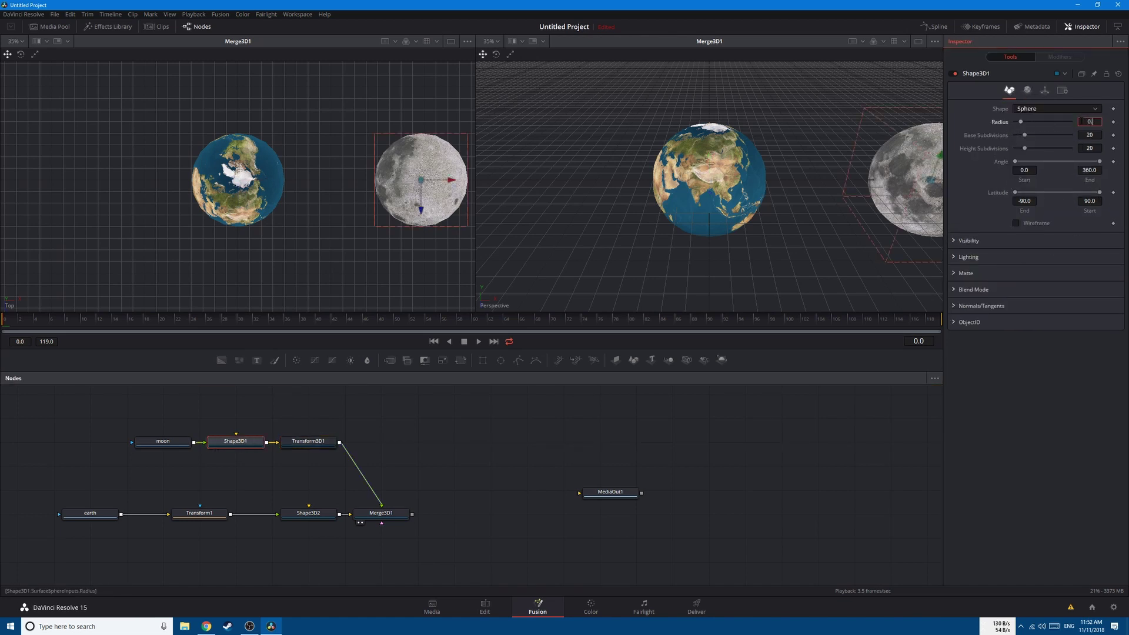
pyautogui.write('.5')
pyautogui.press('Tab')
pyautogui.moveTo(453, 187); pyautogui.dragTo(428, 183)
pyautogui.click(315, 444)
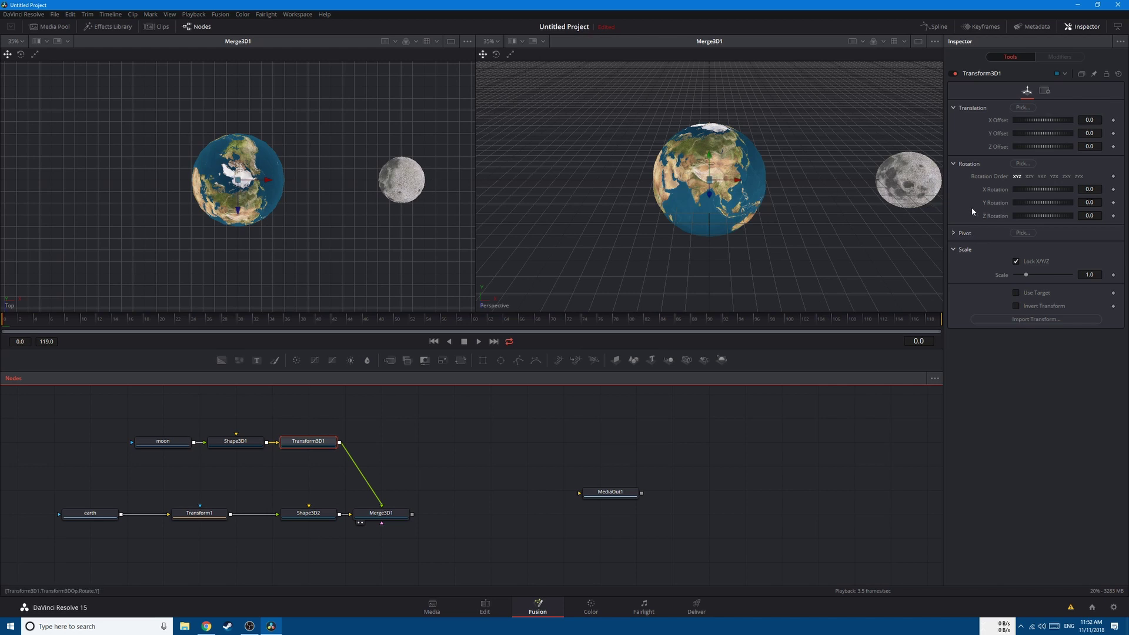
# - Try adjusting Transform3D1's pivot, then reset X Pivot to 0.0
pyautogui.click(954, 233)
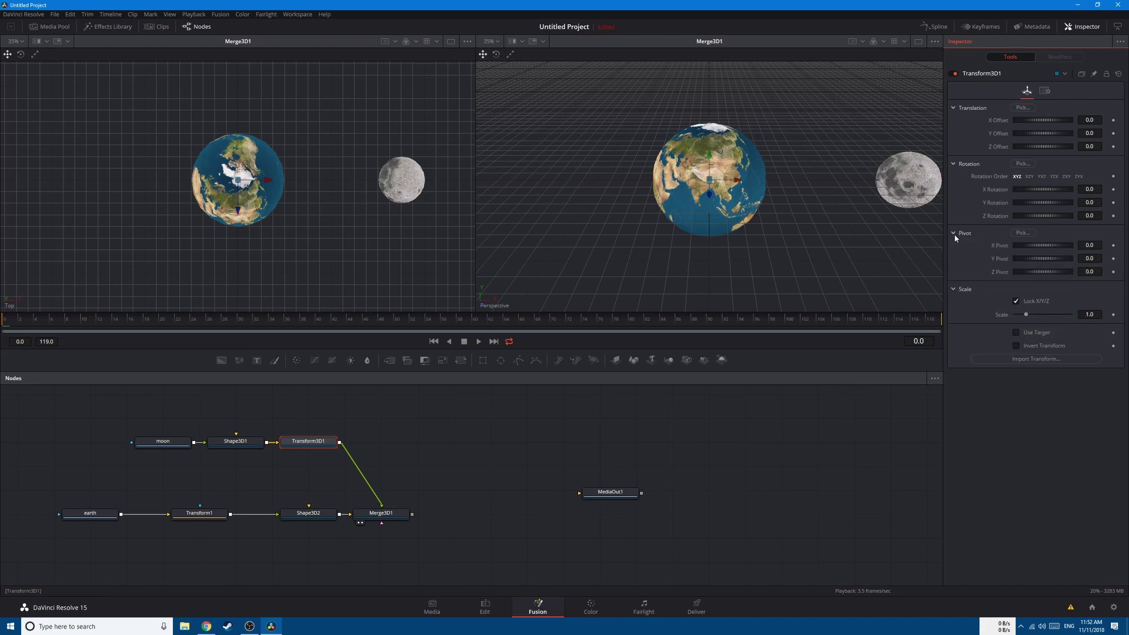
pyautogui.moveTo(1022, 244)
pyautogui.mouseDown()
pyautogui.moveTo(1007, 246)
pyautogui.moveTo(1035, 247)
pyautogui.mouseUp()
pyautogui.doubleClick(1043, 245)
pyautogui.rightClick(1000, 260)
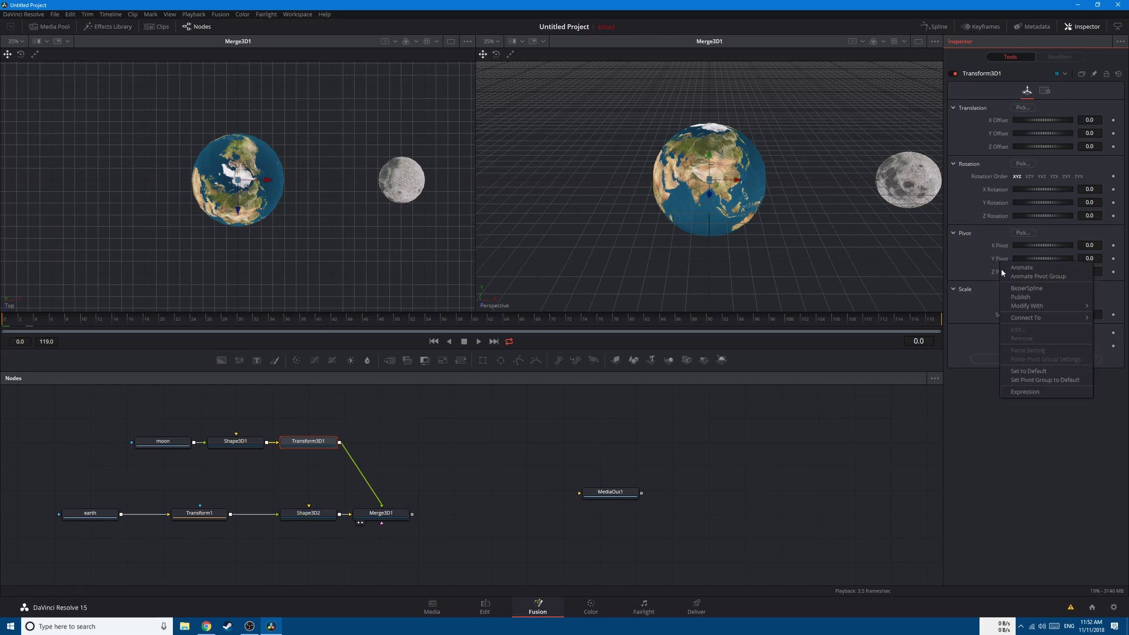
pyautogui.click(954, 234)
pyautogui.click(953, 234)
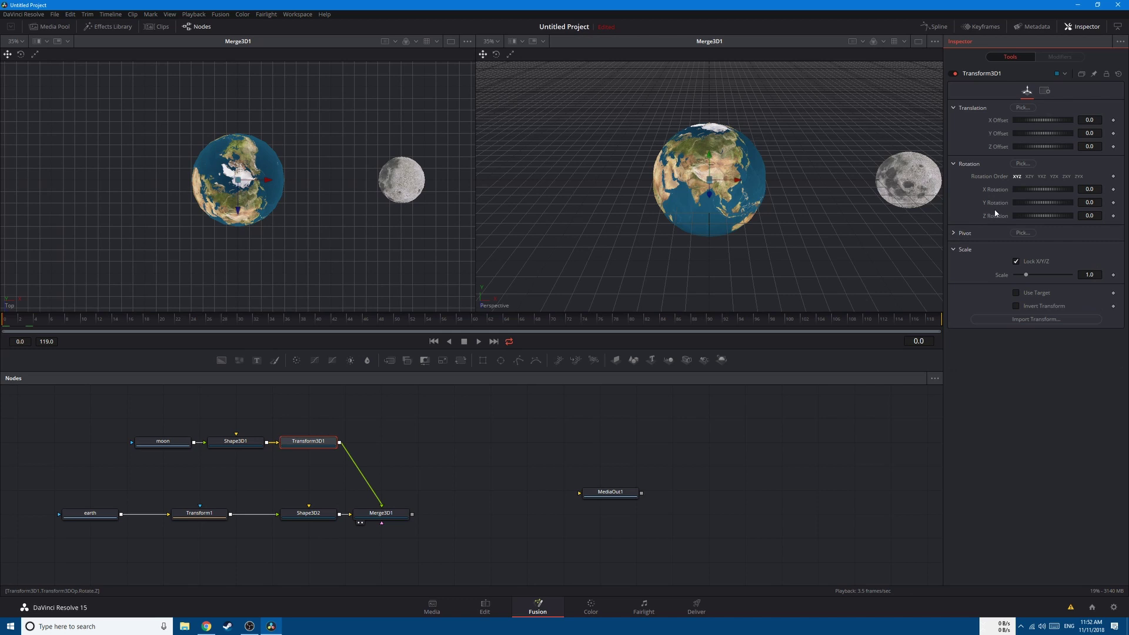
# - Keyframe Transform3D1's Y Rotation from 0 at frame 0 to 360 at frame 119
pyautogui.rightClick(995, 208)
pyautogui.click(1011, 215)
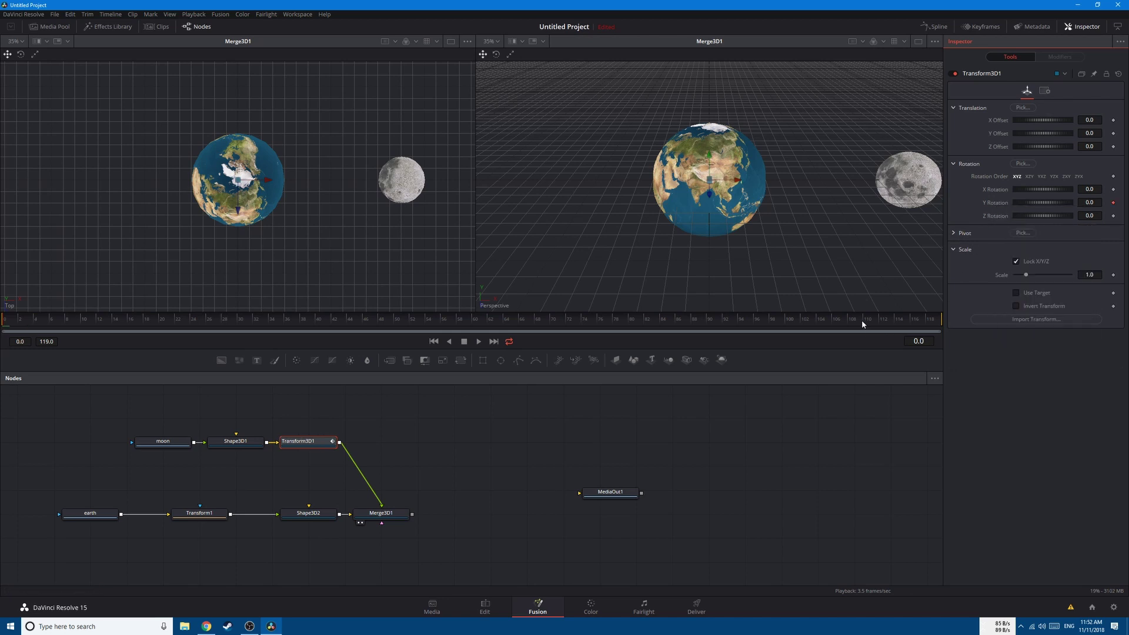
pyautogui.click(938, 319)
pyautogui.click(1094, 202)
pyautogui.write('360')
pyautogui.press('Tab')
# - Play the animation to check the moon orbiting Earth
pyautogui.click(73, 390)
pyautogui.press('space')
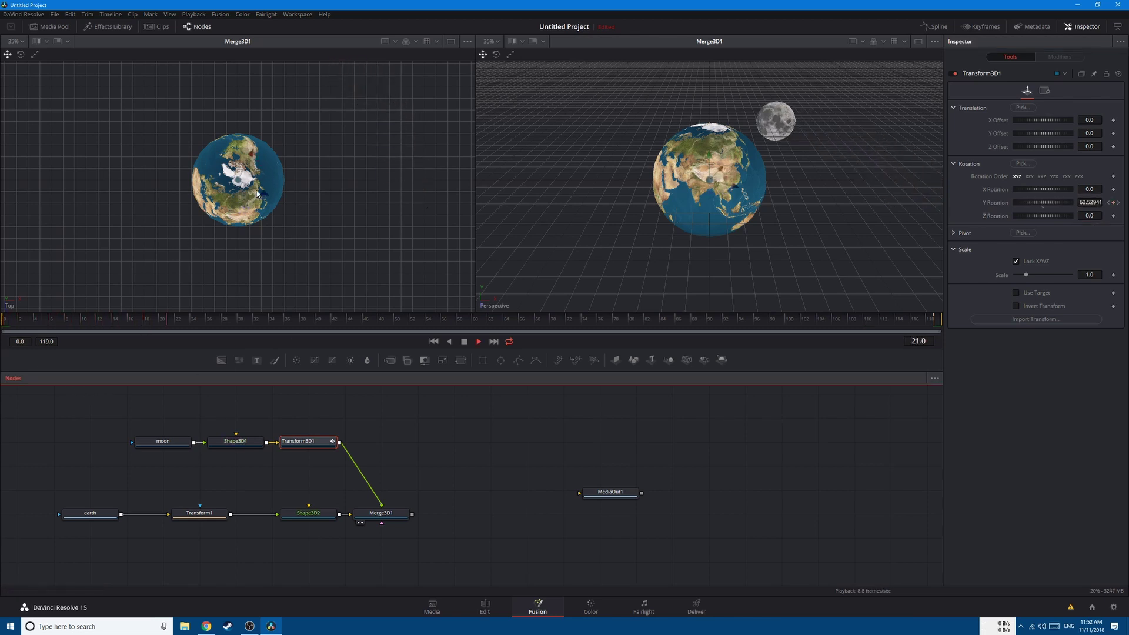
pyautogui.scroll(-1, 257, 193)
pyautogui.scroll(-1, 262, 200)
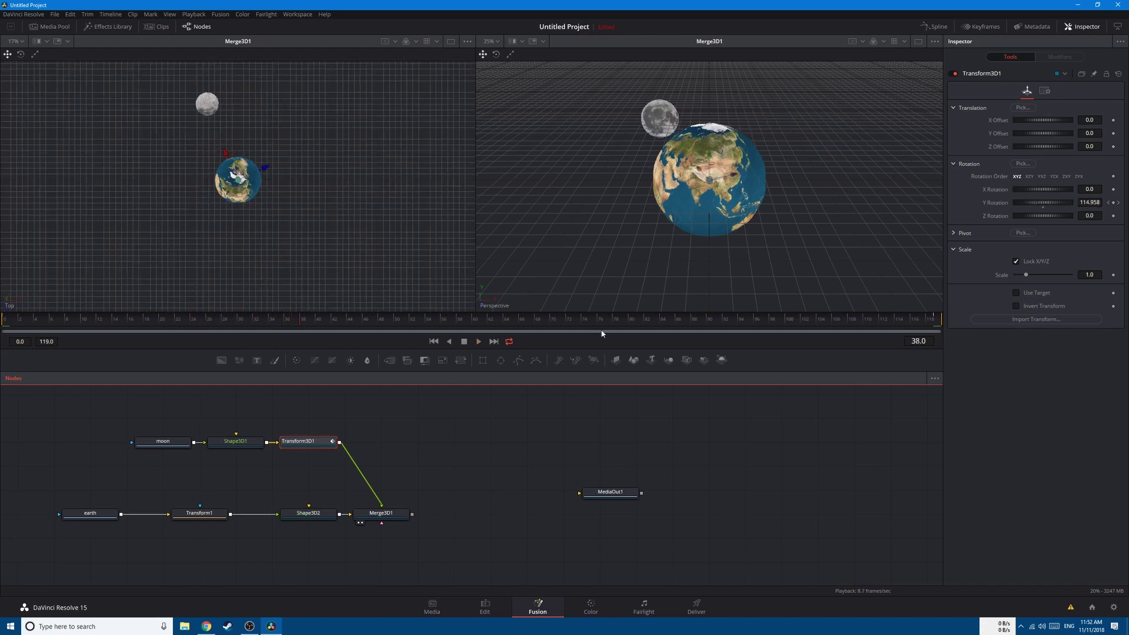
pyautogui.click(308, 514)
# - Keyframe Shape3D2's Y Rotation from 0 at frame 0 to 360 at frame 119
pyautogui.moveTo(314, 519); pyautogui.dragTo(278, 519)
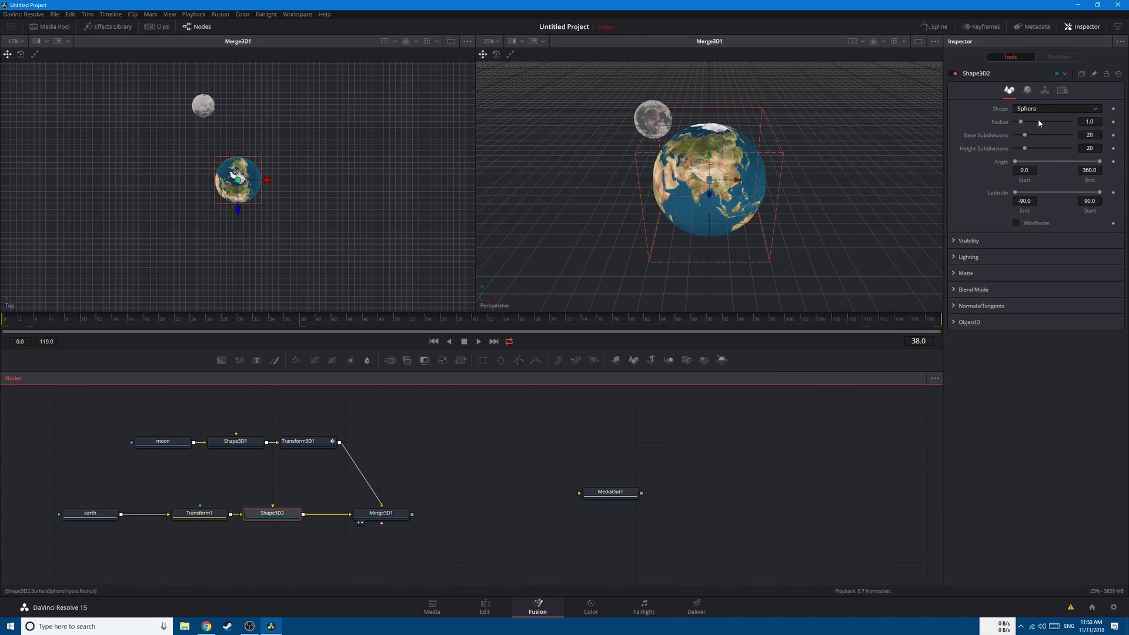
pyautogui.click(1044, 90)
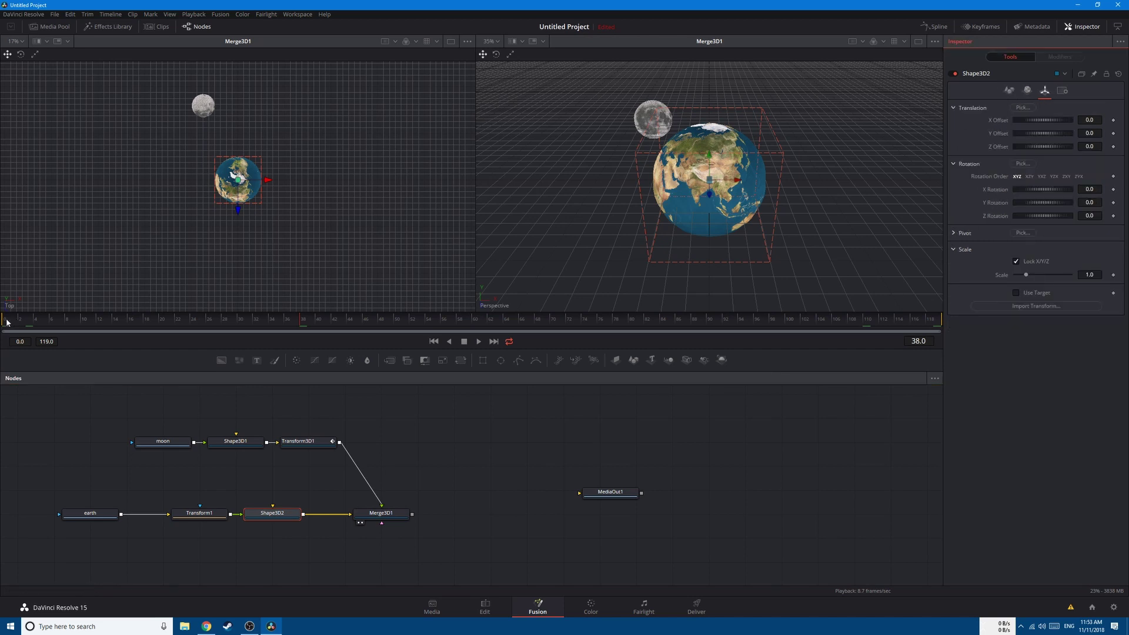
pyautogui.press('Home')
pyautogui.rightClick(991, 204)
pyautogui.click(1009, 215)
pyautogui.press('End')
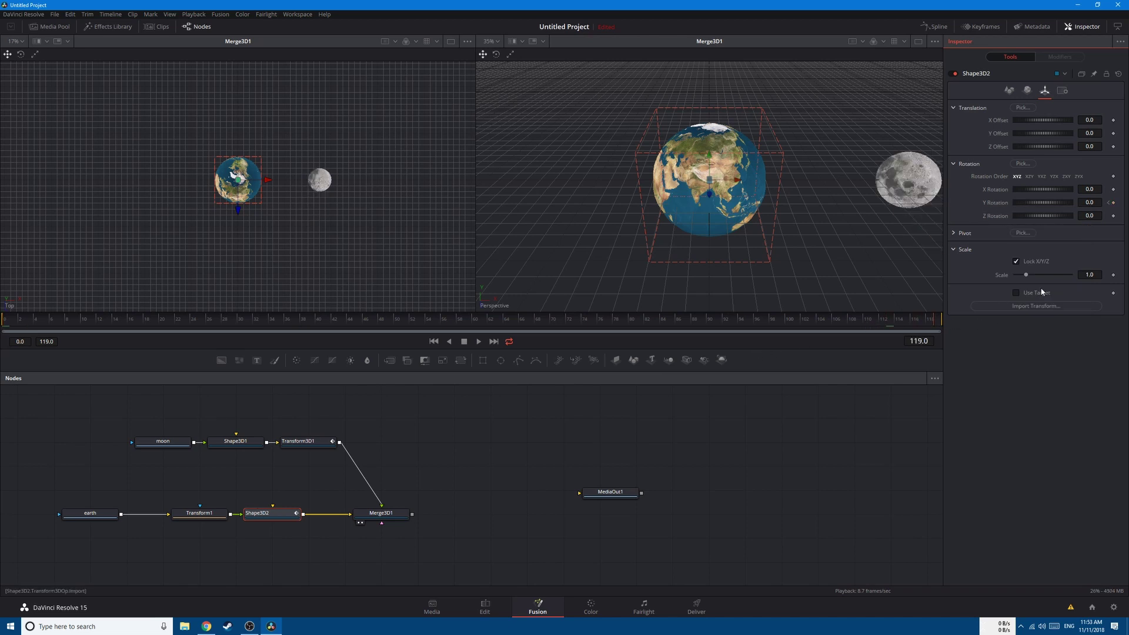
pyautogui.click(1089, 202)
pyautogui.write('360')
pyautogui.press('Tab')
# - Play back the animation to watch Earth spin, then stop
pyautogui.click(47, 449)
pyautogui.press('space')
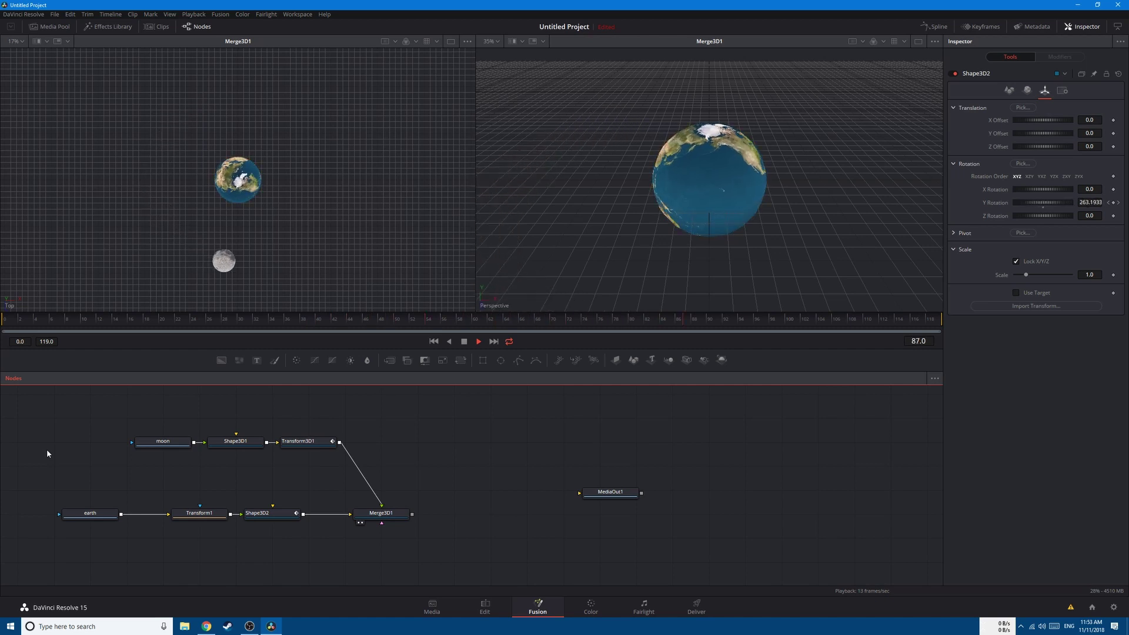
pyautogui.press('space')
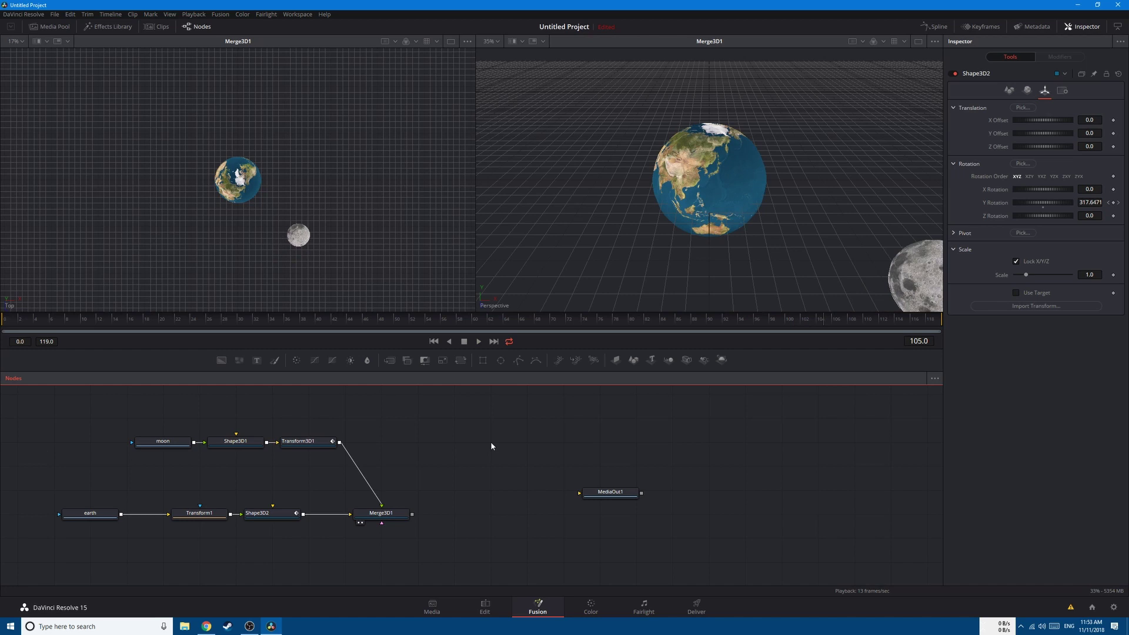
# - Add pEmitter1 feeding pRender1, wire pRender1 into Merge3D1, and stack them above it
pyautogui.hotkey('shift', 'space')
pyautogui.write('pemi')
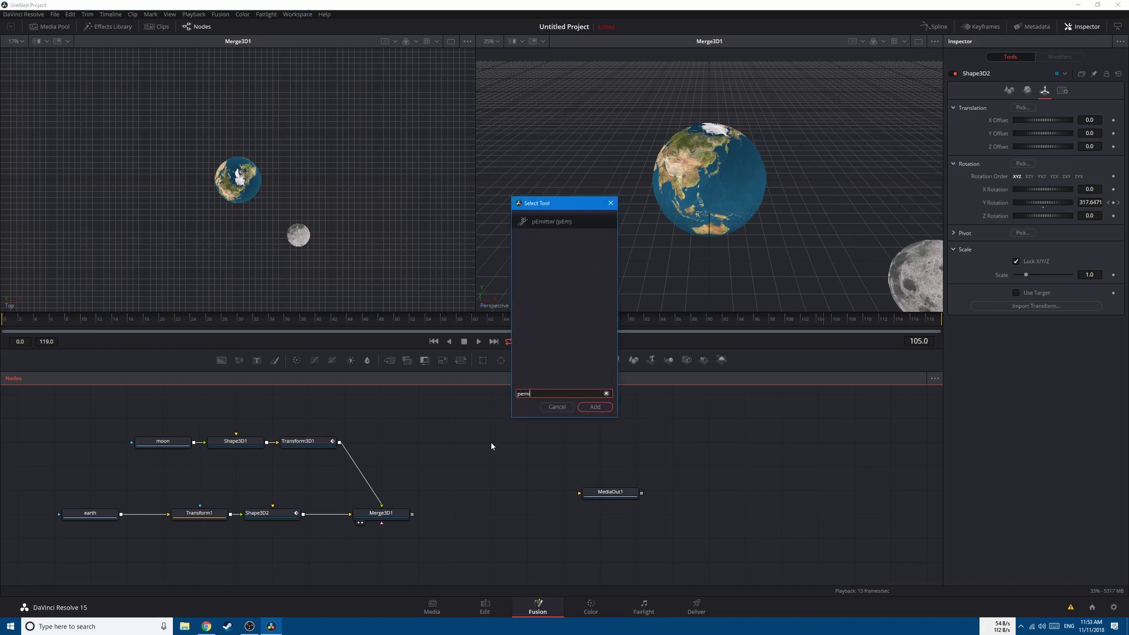
pyautogui.press('Return')
pyautogui.hotkey('shift', 'space')
pyautogui.write('pren')
pyautogui.press('Return')
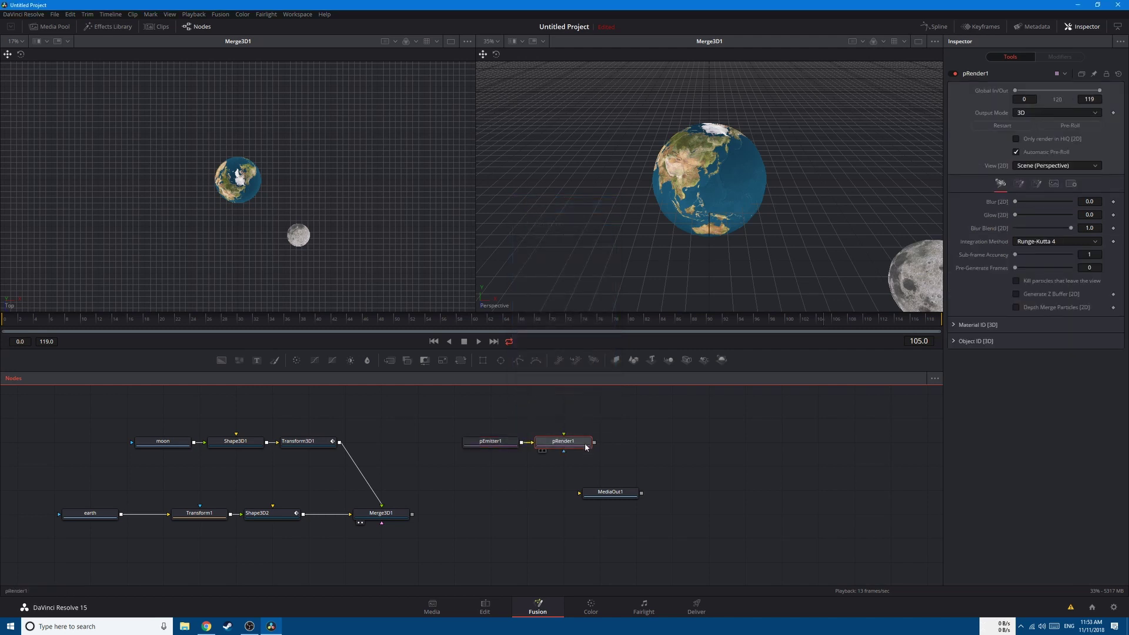
pyautogui.moveTo(595, 442); pyautogui.dragTo(381, 515)
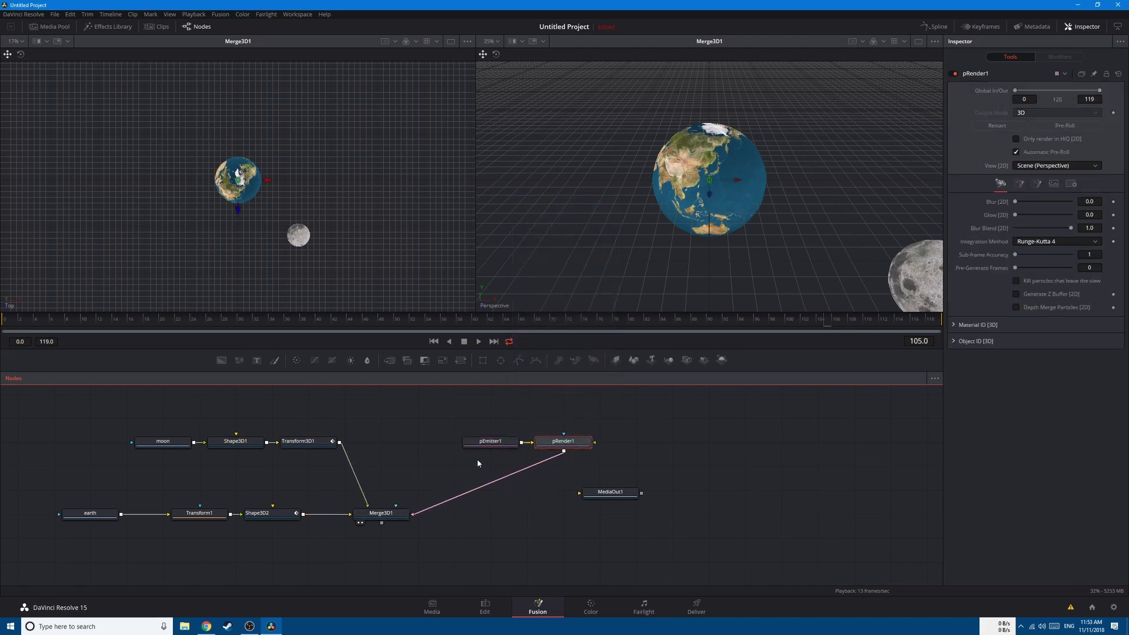
pyautogui.moveTo(560, 447); pyautogui.dragTo(403, 465)
pyautogui.moveTo(503, 449); pyautogui.dragTo(429, 424)
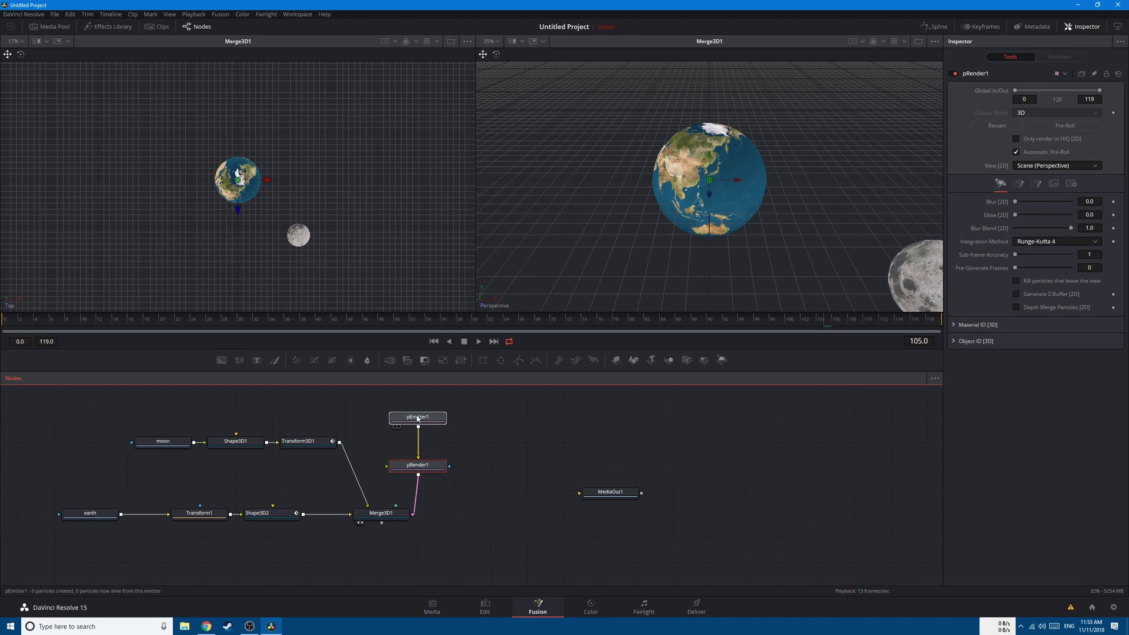
# - Show pRender1's particles in the left viewer with a perspective view
pyautogui.click(440, 468)
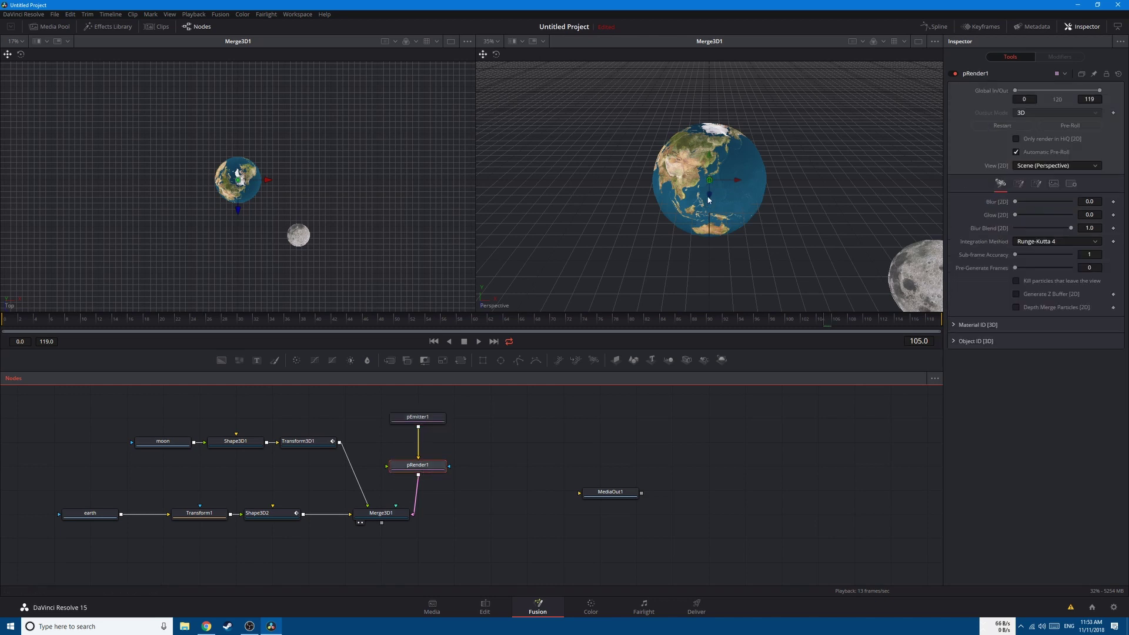
pyautogui.moveTo(409, 463); pyautogui.dragTo(245, 233)
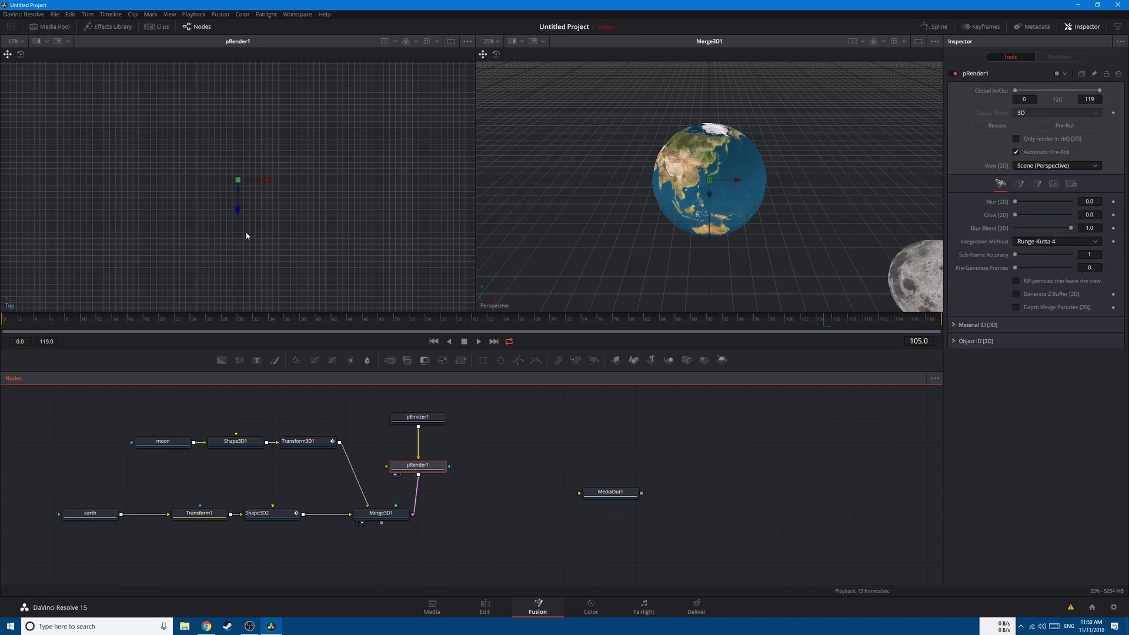
pyautogui.rightClick(14, 304)
pyautogui.click(44, 321)
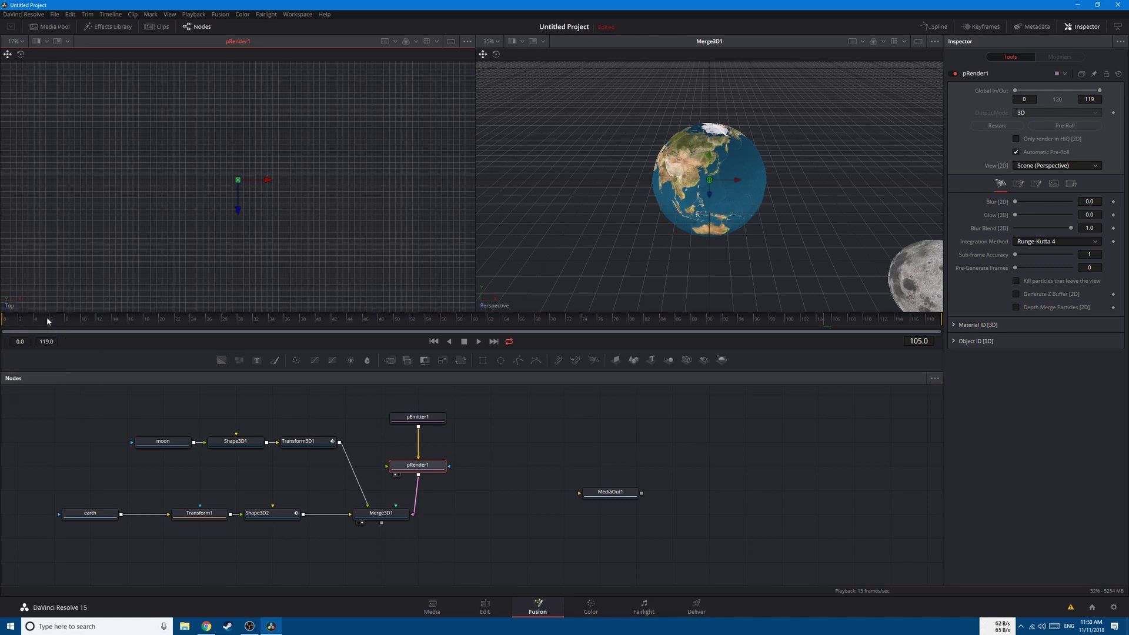
# - Change pEmitter1's emission region from Sphere to Cube
pyautogui.click(417, 417)
pyautogui.click(1054, 90)
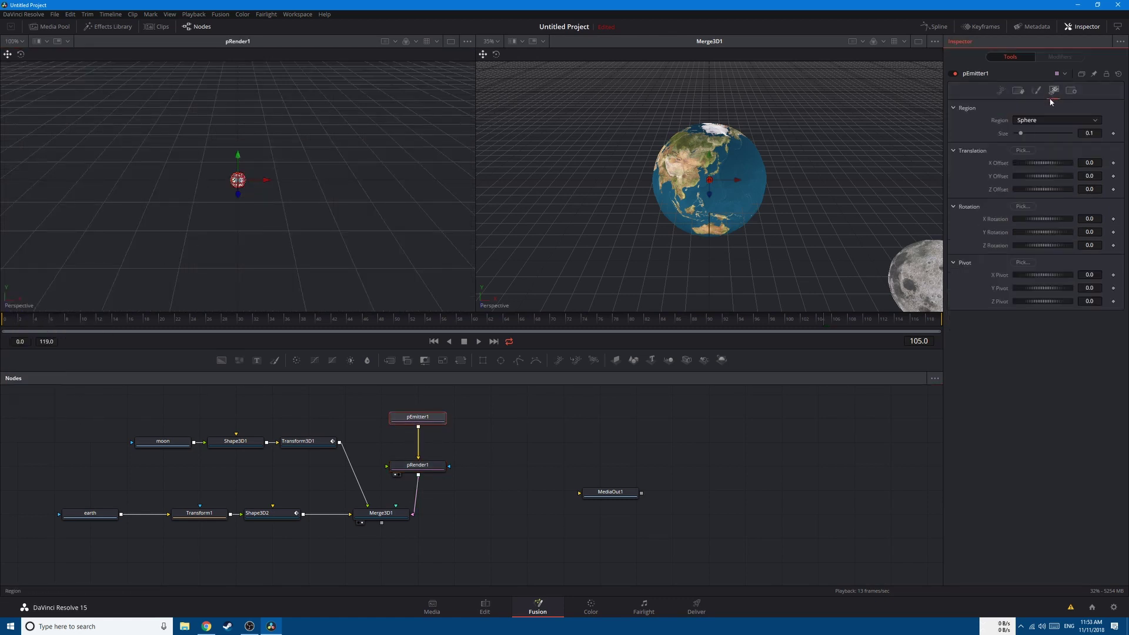
pyautogui.click(1032, 121)
pyautogui.click(1032, 155)
pyautogui.moveTo(1020, 150); pyautogui.dragTo(1073, 176)
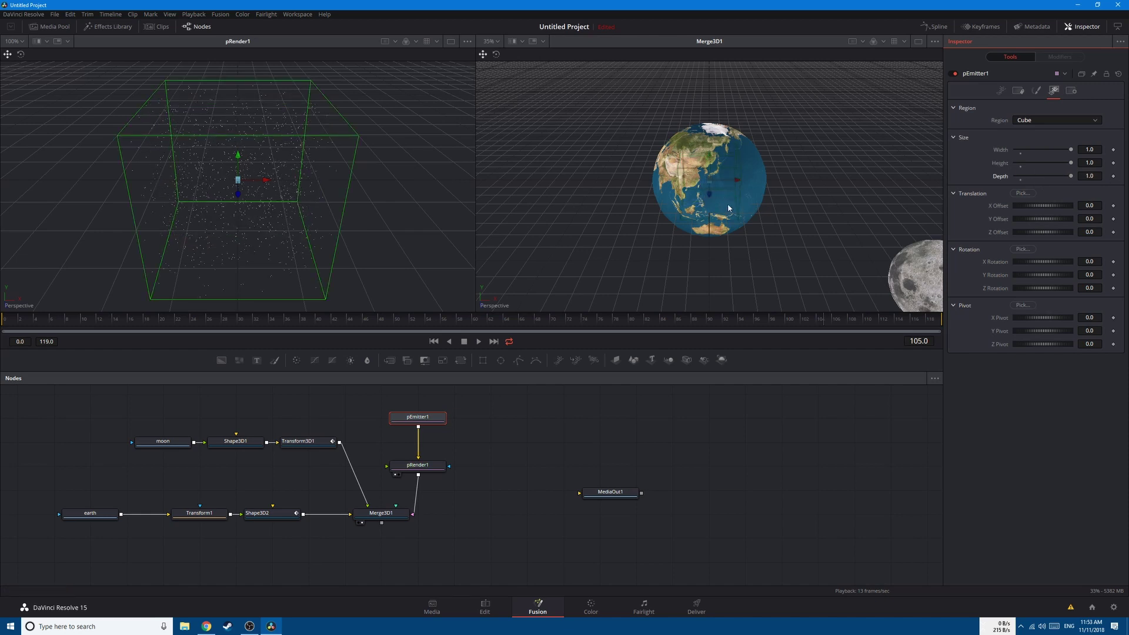
# - Set the cube region's Width, Height and Depth to 10
pyautogui.scroll(-3, 724, 206)
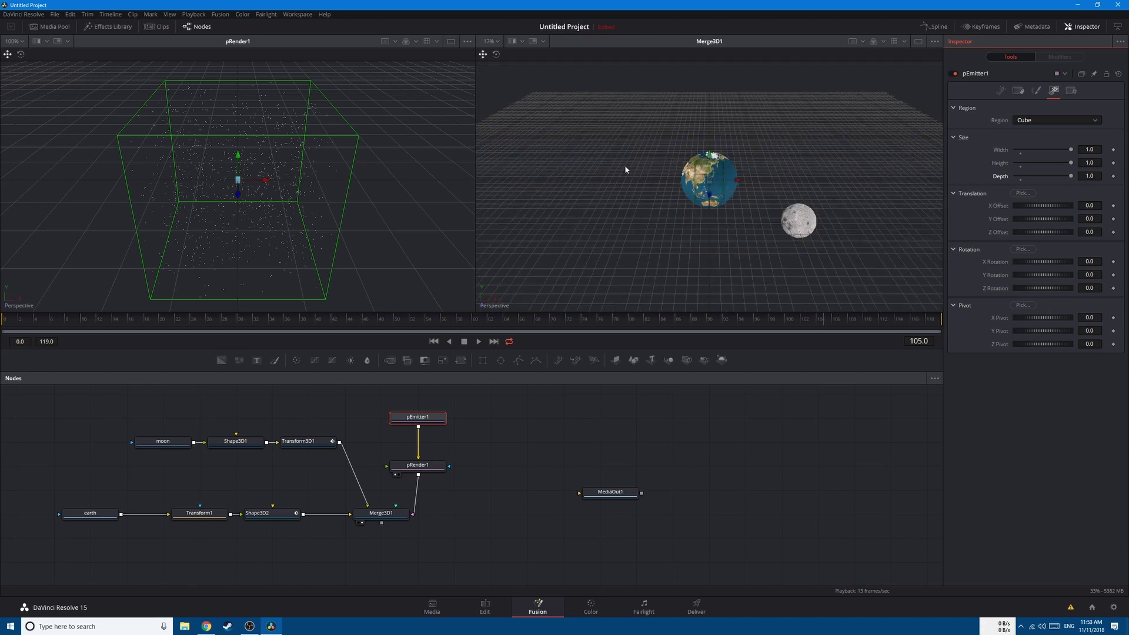
pyautogui.click(1089, 150)
pyautogui.write('10')
pyautogui.press('Tab')
pyautogui.write('10')
pyautogui.press('Tab')
pyautogui.write('10')
pyautogui.press('Tab')
# - Switch the particle viewer to Top, then show Merge3D1 in the left viewer
pyautogui.rightClick(13, 305)
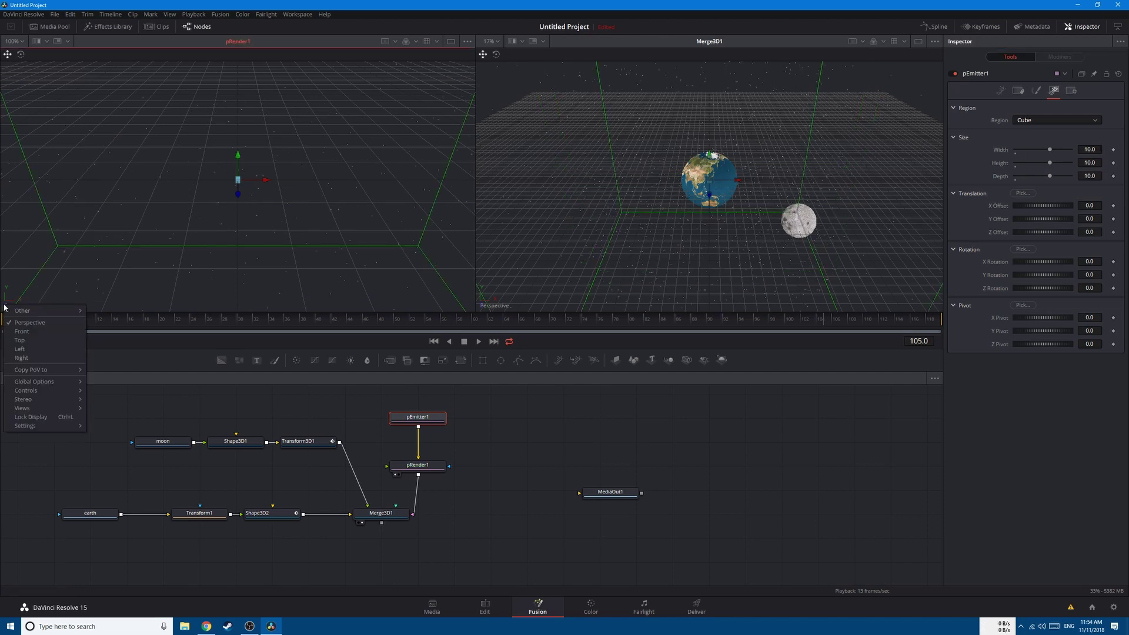
pyautogui.click(23, 331)
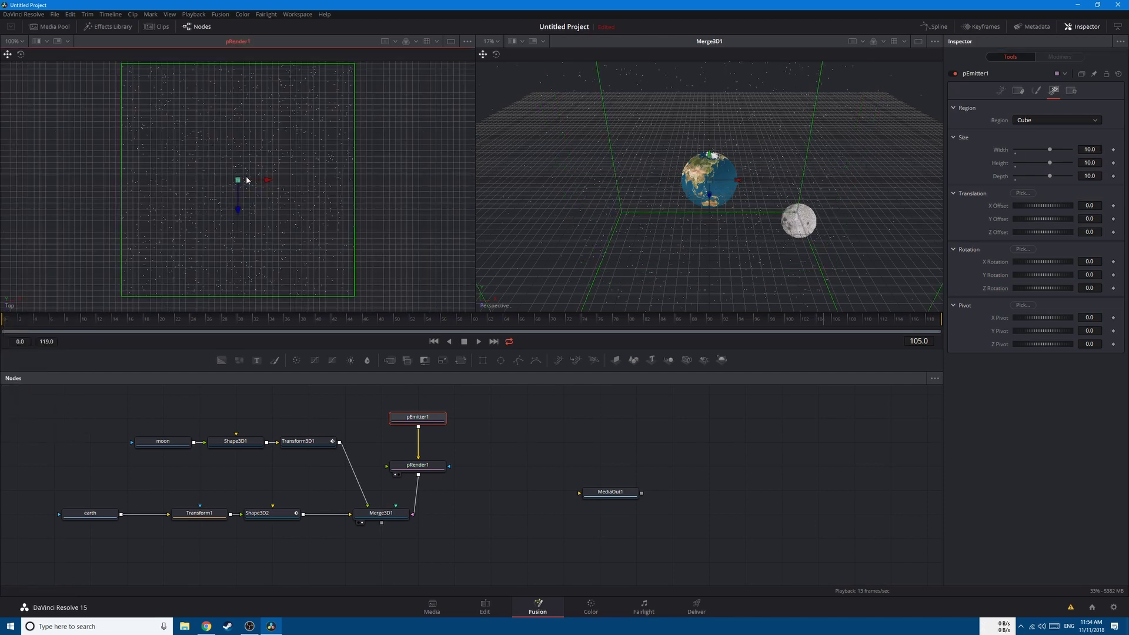
pyautogui.moveTo(404, 512); pyautogui.dragTo(308, 243)
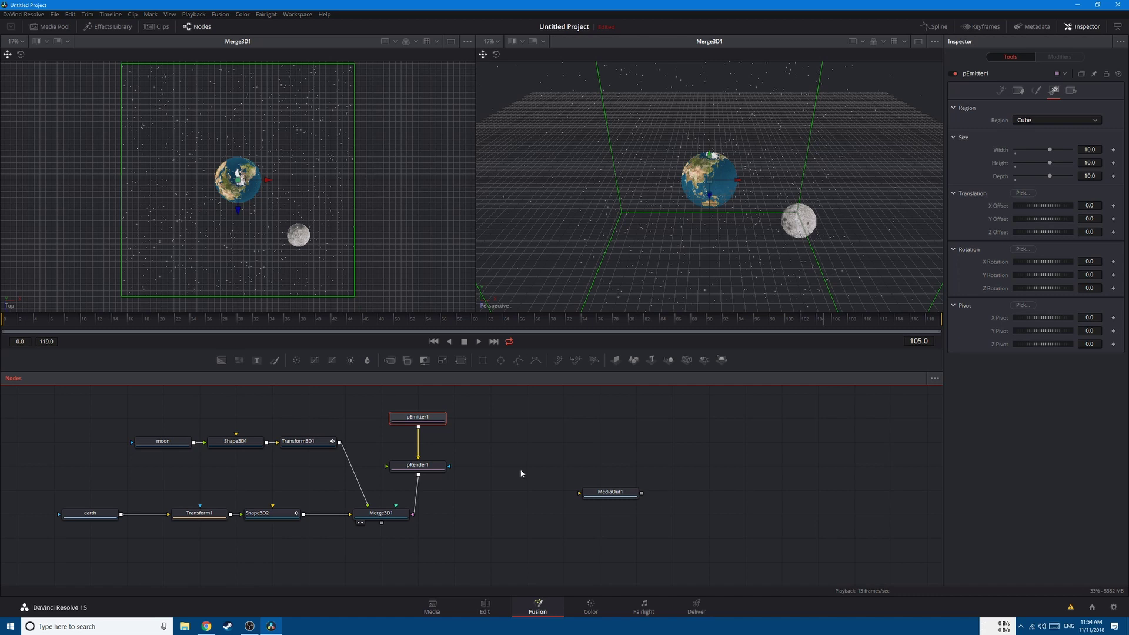
# - Add a Camera3D node, connect it into Merge3D1, and place it below Merge3D1
pyautogui.click(513, 540)
pyautogui.hotkey('shift', 'space')
pyautogui.write('pre')
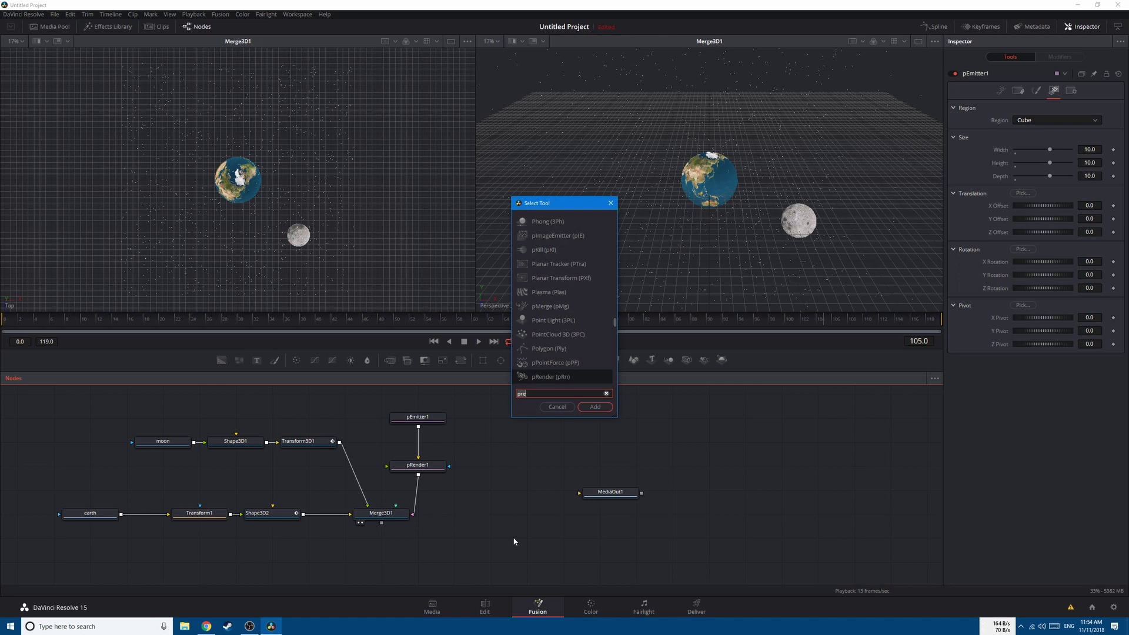
pyautogui.press('BackSpace')
pyautogui.press('BackSpace')
pyautogui.press('BackSpace')
pyautogui.write('camer')
pyautogui.press('Return')
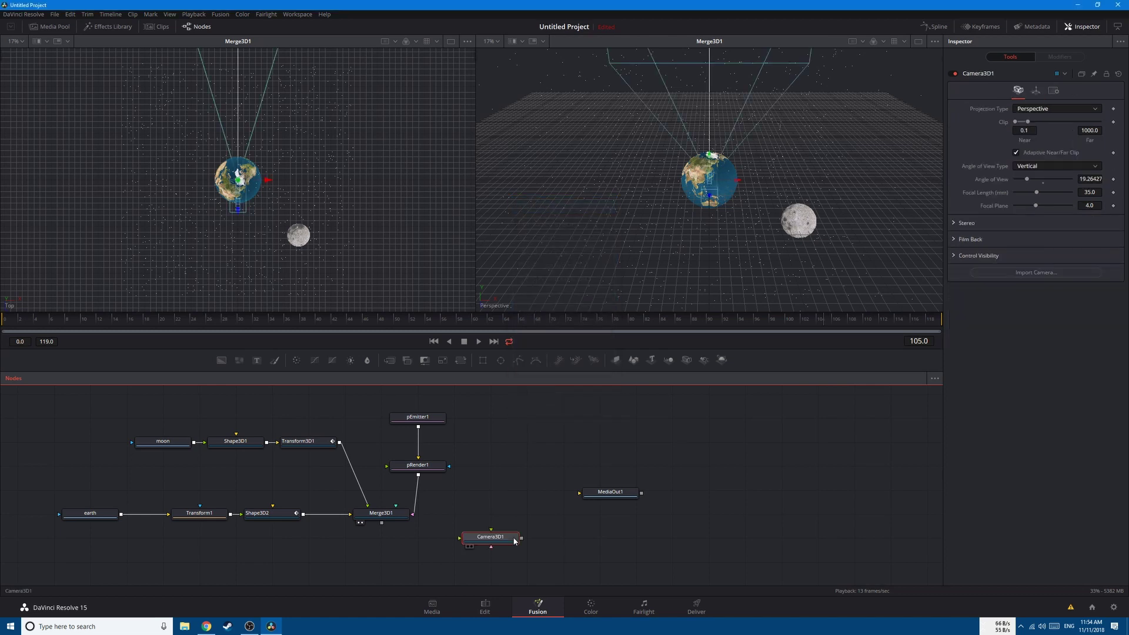
pyautogui.moveTo(522, 537); pyautogui.dragTo(376, 518)
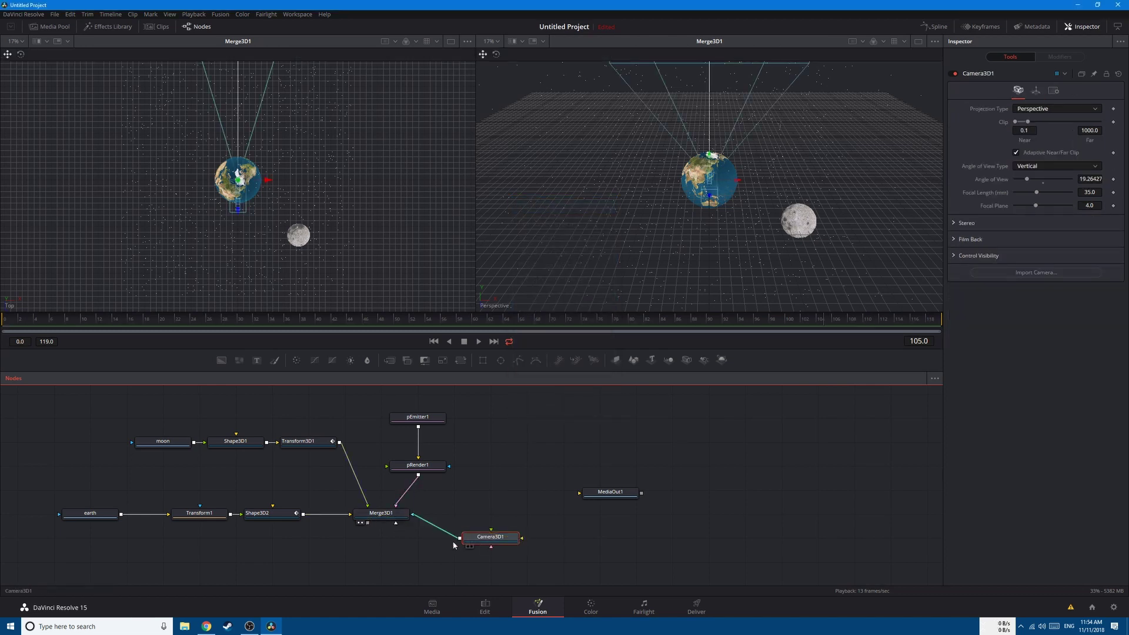
pyautogui.moveTo(491, 536); pyautogui.dragTo(417, 560)
# - Add a Renderer3D node fed by Merge3D1, lined up level with it
pyautogui.hotkey('shift', 'space')
pyautogui.write('ren')
pyautogui.press('Return')
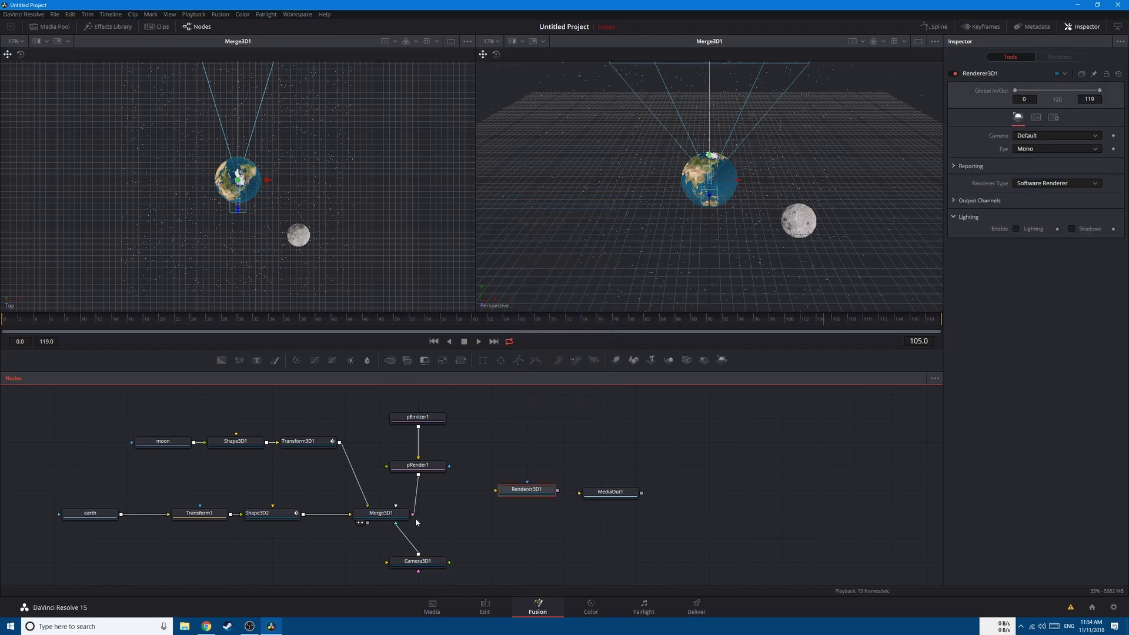
pyautogui.moveTo(412, 514); pyautogui.dragTo(729, 276)
pyautogui.moveTo(524, 497); pyautogui.dragTo(525, 516)
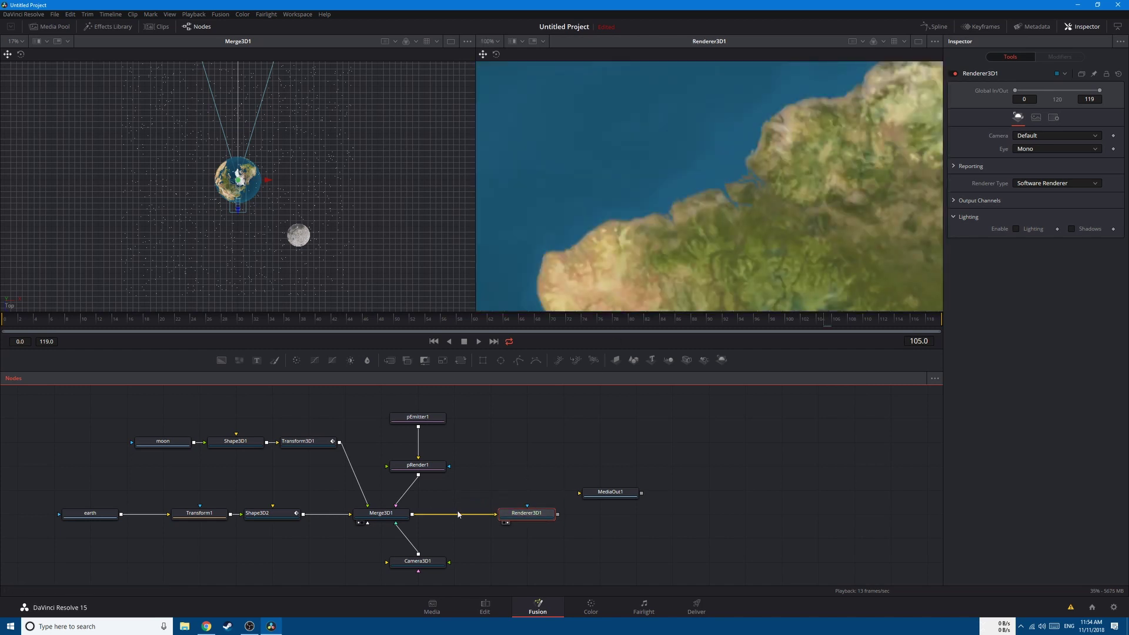
# - Move Camera3D1 back from the Earth and widen its angle of view toward 67.1°
pyautogui.click(416, 563)
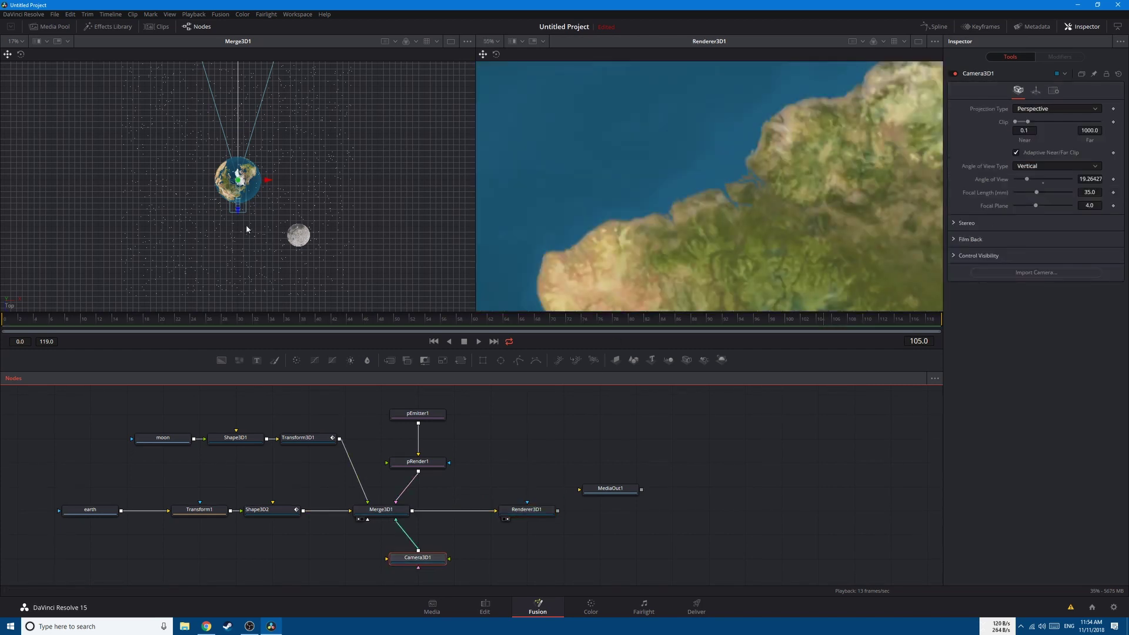
pyautogui.moveTo(238, 209); pyautogui.dragTo(246, 319)
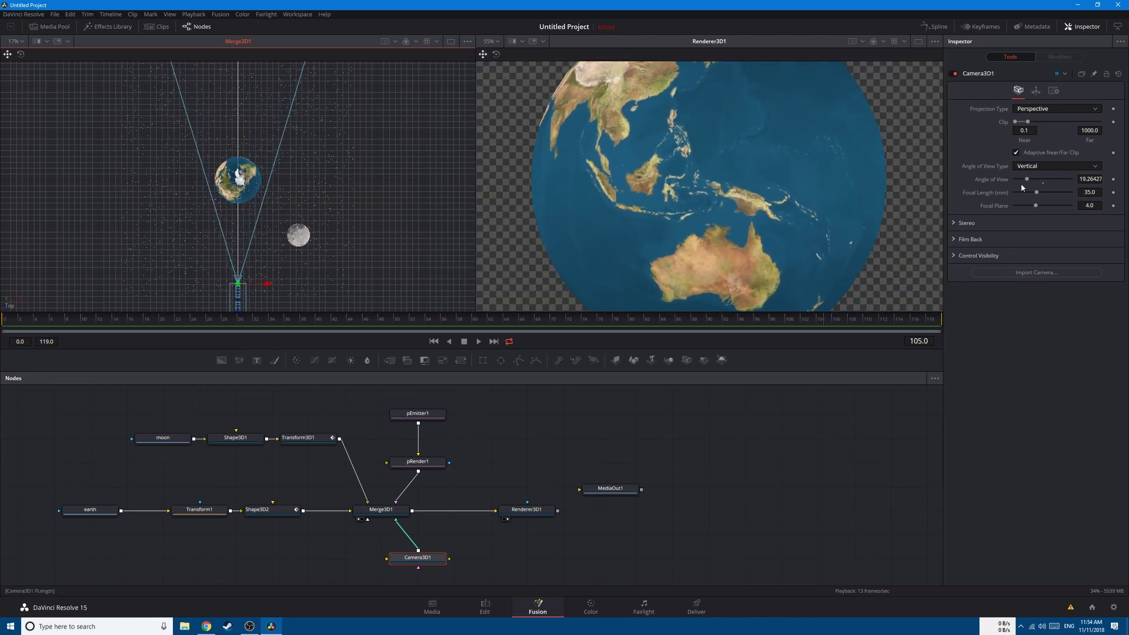
pyautogui.moveTo(1027, 183); pyautogui.dragTo(1057, 184)
# - In a left side view, slide the camera back and raise it so the Moon is framed too
pyautogui.click(12, 303)
pyautogui.click(32, 324)
pyautogui.click(9, 304)
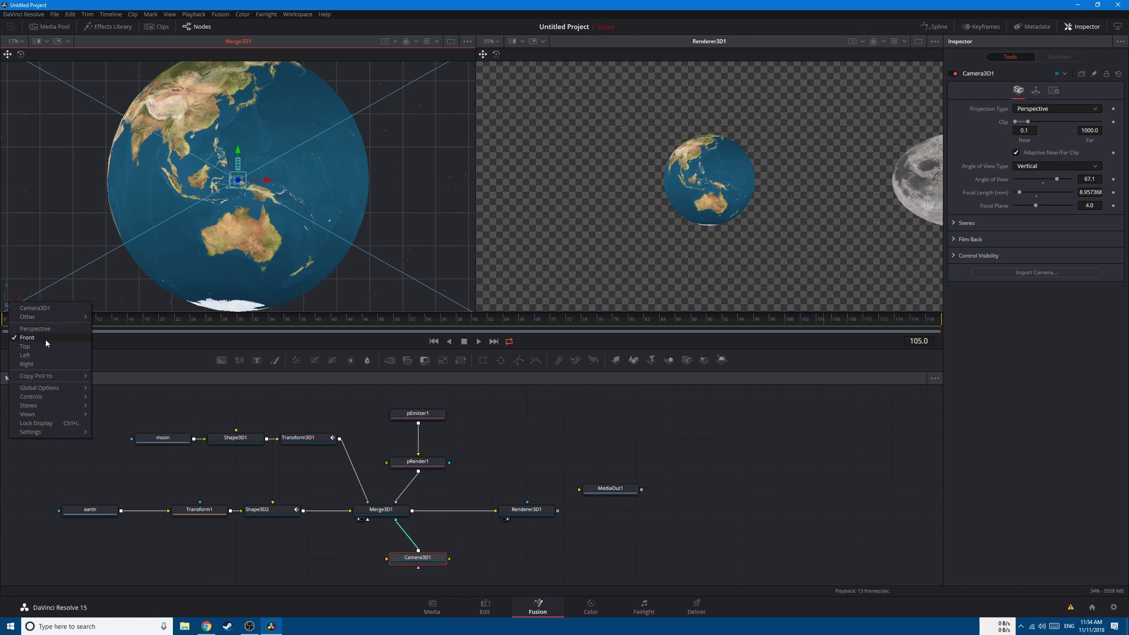
pyautogui.click(25, 356)
pyautogui.scroll(-6, 224, 203)
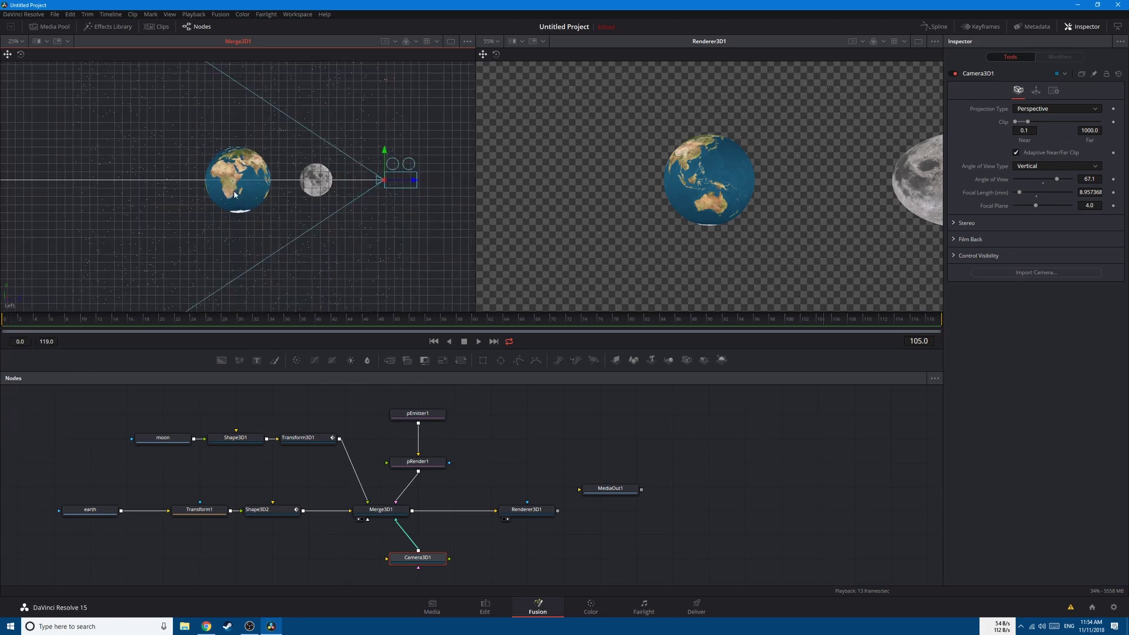
pyautogui.moveTo(360, 180); pyautogui.dragTo(304, 239)
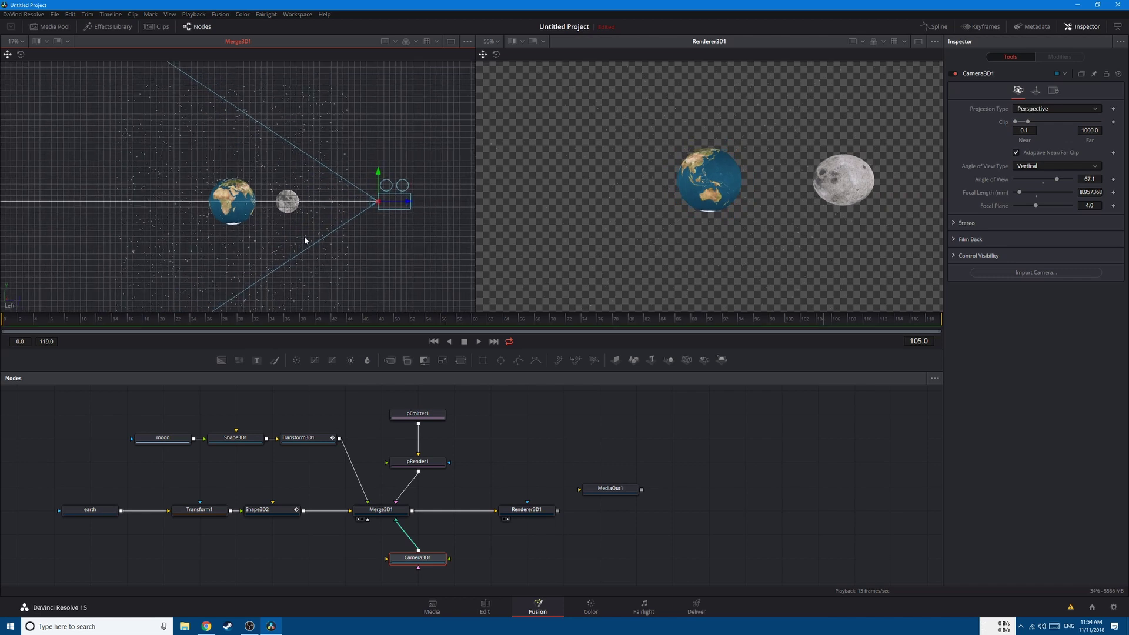
pyautogui.moveTo(378, 184); pyautogui.dragTo(317, 140)
pyautogui.click(21, 55)
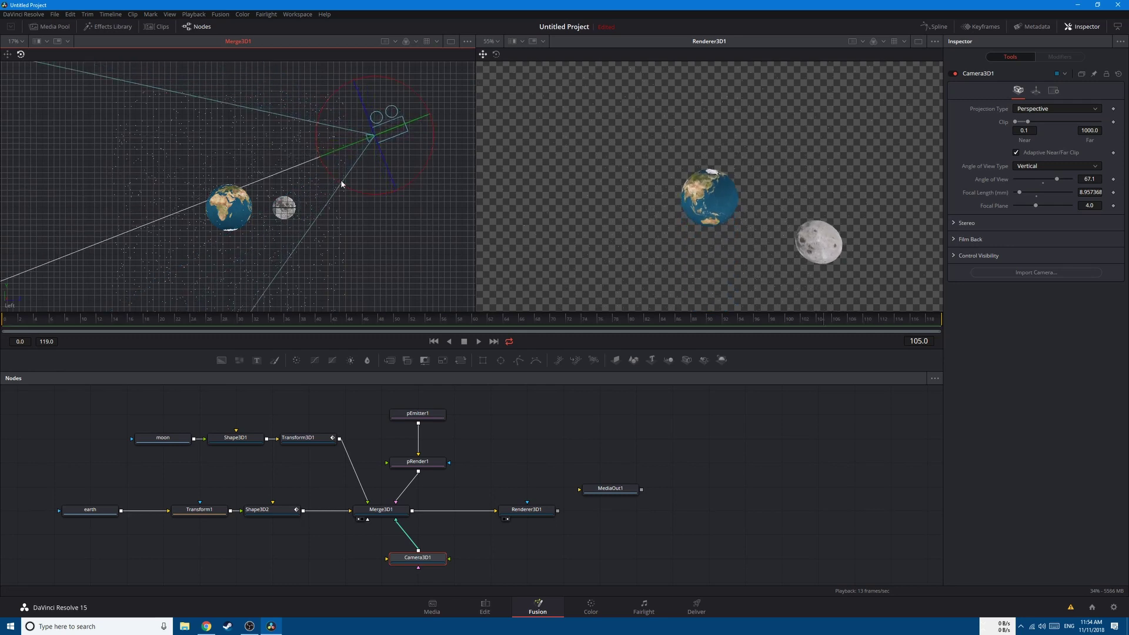
pyautogui.click(567, 408)
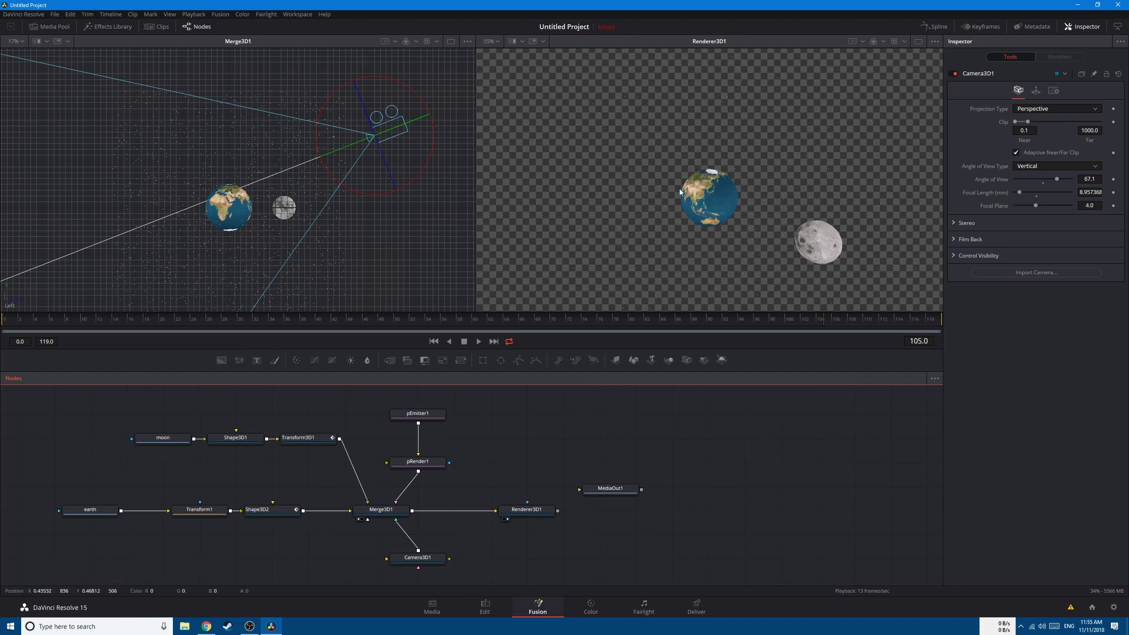
# - Add Background1, merge Renderer3D1 over it as Merge1, and view Merge1 in the right viewer
pyautogui.moveTo(221, 360); pyautogui.dragTo(563, 413)
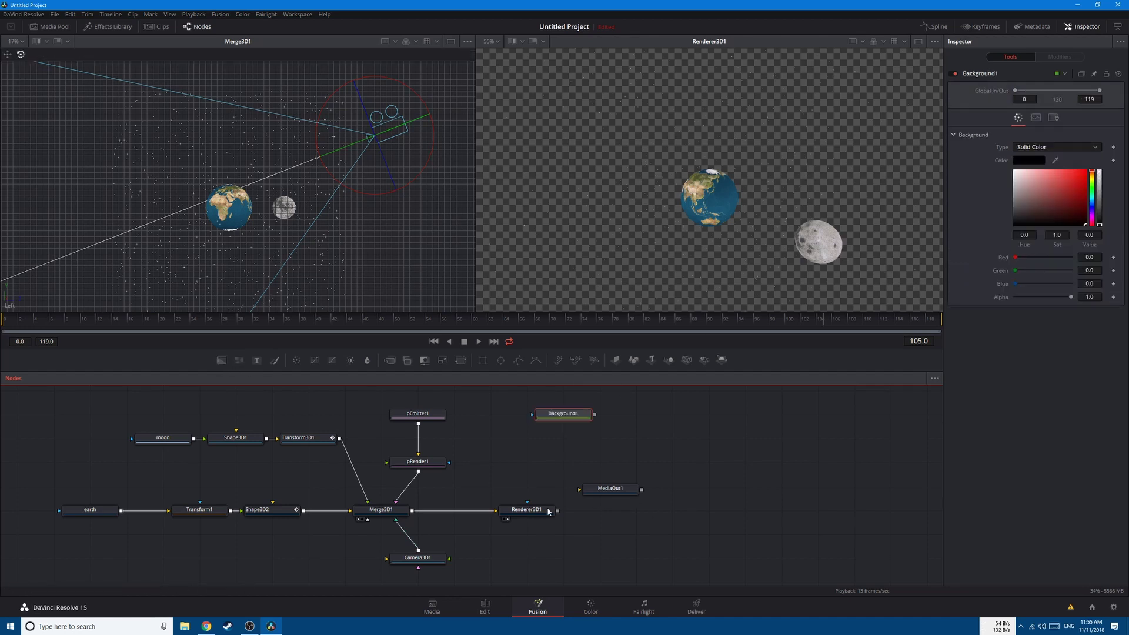
pyautogui.moveTo(559, 509); pyautogui.dragTo(531, 419)
pyautogui.moveTo(610, 488); pyautogui.dragTo(781, 509)
pyautogui.moveTo(610, 503); pyautogui.dragTo(750, 260)
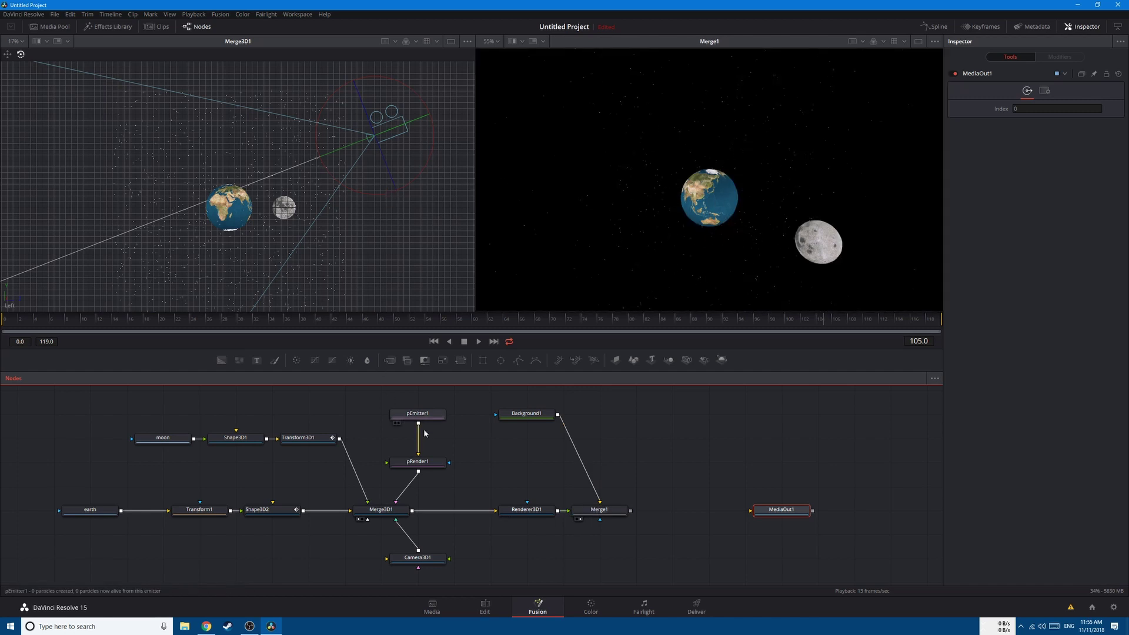
# - Move Camera3D1 closer, rotate it to shift the planets up, and set Angle of View to 77.1
pyautogui.click(419, 557)
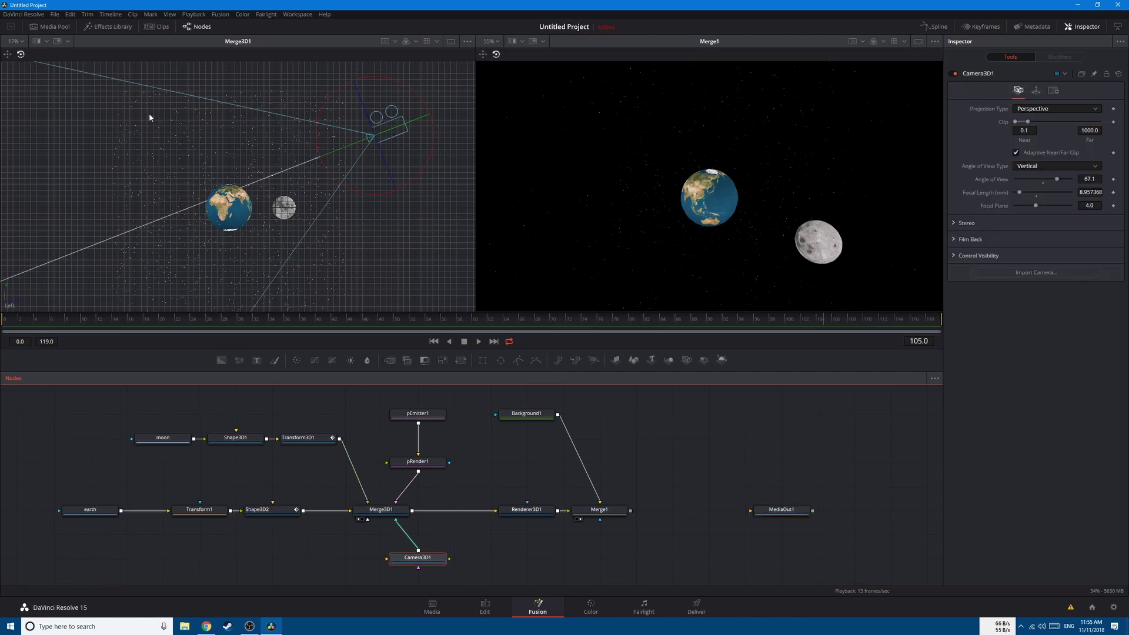
pyautogui.click(8, 54)
pyautogui.moveTo(402, 129); pyautogui.dragTo(351, 132)
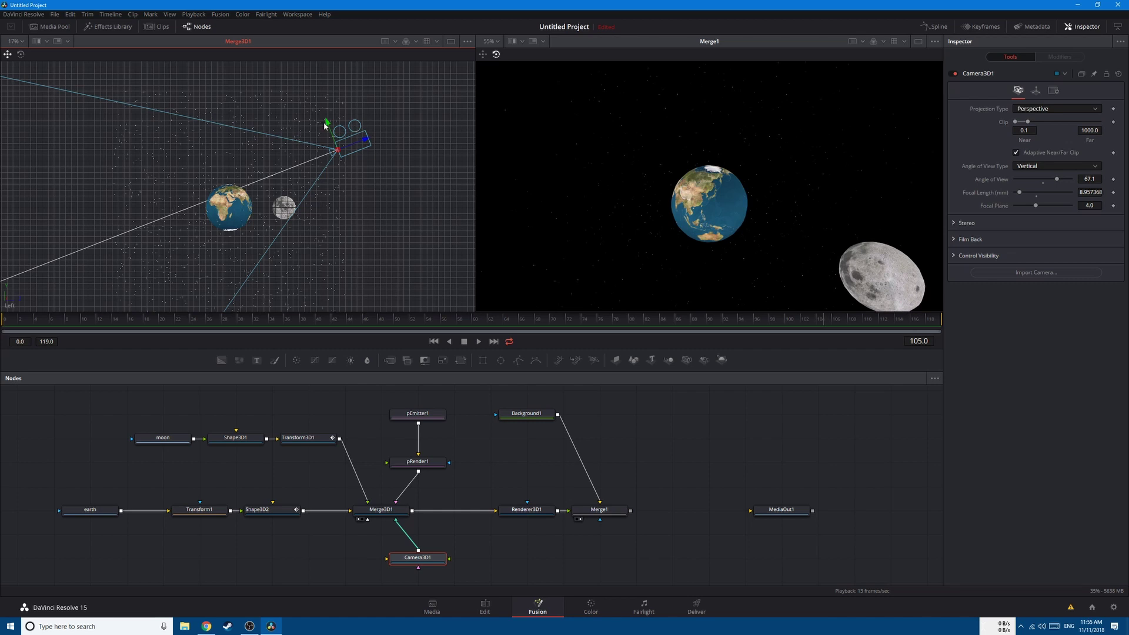
pyautogui.press('w')
pyautogui.moveTo(270, 132); pyautogui.dragTo(282, 136)
pyautogui.moveTo(1056, 178); pyautogui.dragTo(1064, 183)
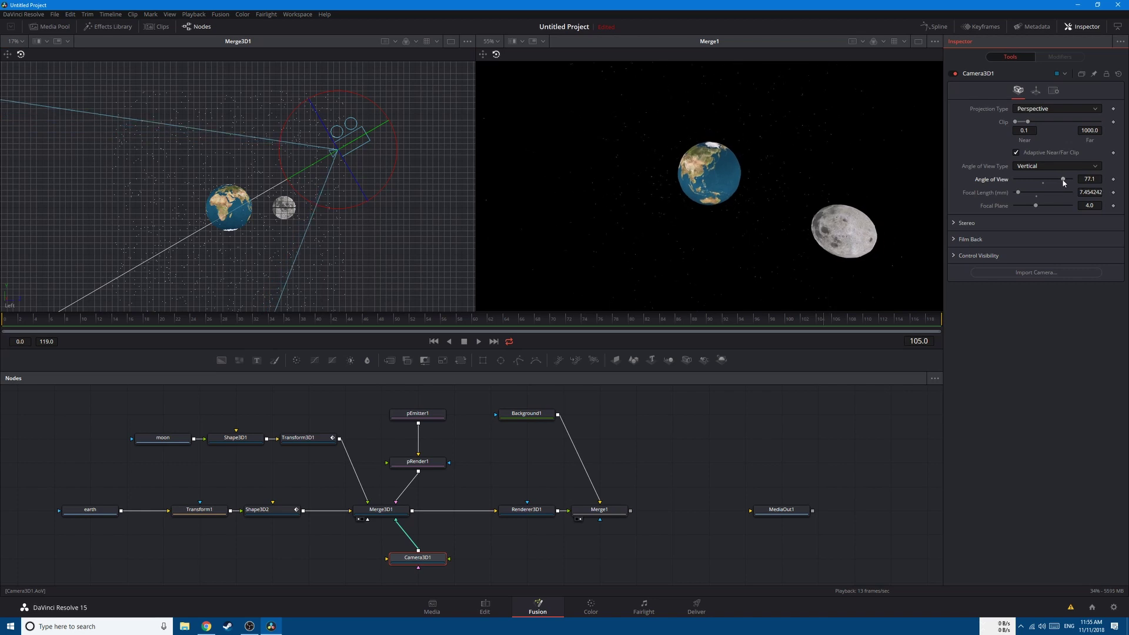
# - Make pEmitter1's particles four-sided NGon stars with Starryness reset to 0.75
pyautogui.click(723, 435)
pyautogui.click(417, 413)
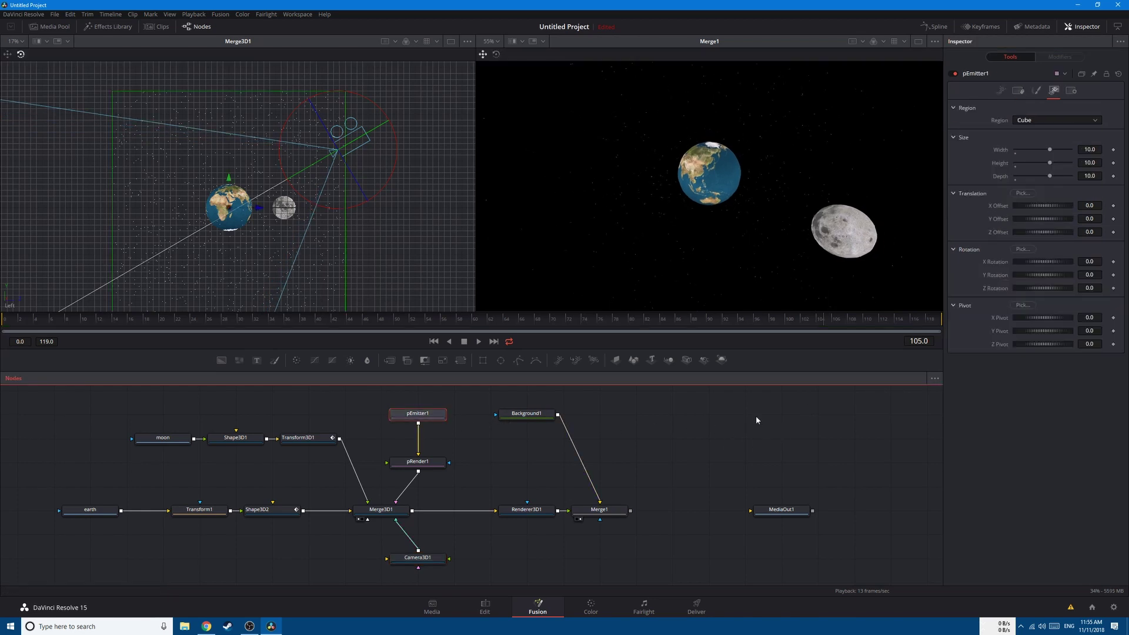
pyautogui.click(1035, 90)
pyautogui.click(1036, 120)
pyautogui.click(1029, 170)
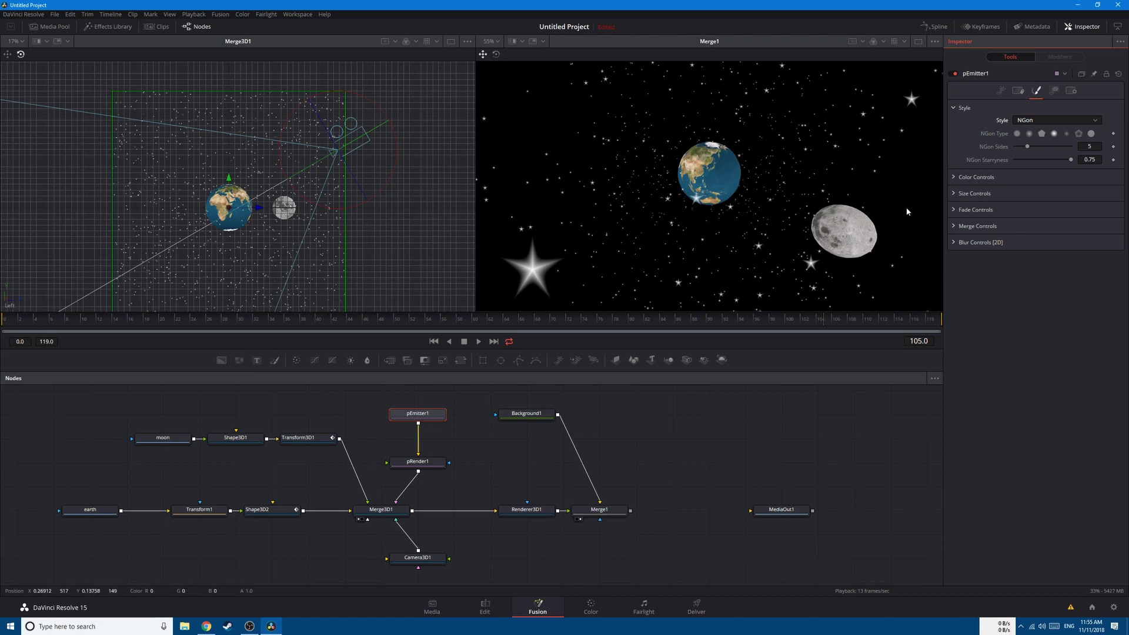
pyautogui.moveTo(1053, 147); pyautogui.dragTo(1095, 156)
pyautogui.moveTo(1021, 155)
pyautogui.mouseDown()
pyautogui.moveTo(1005, 157)
pyautogui.moveTo(1038, 161)
pyautogui.moveTo(1027, 164)
pyautogui.mouseUp()
pyautogui.doubleClick(1028, 160)
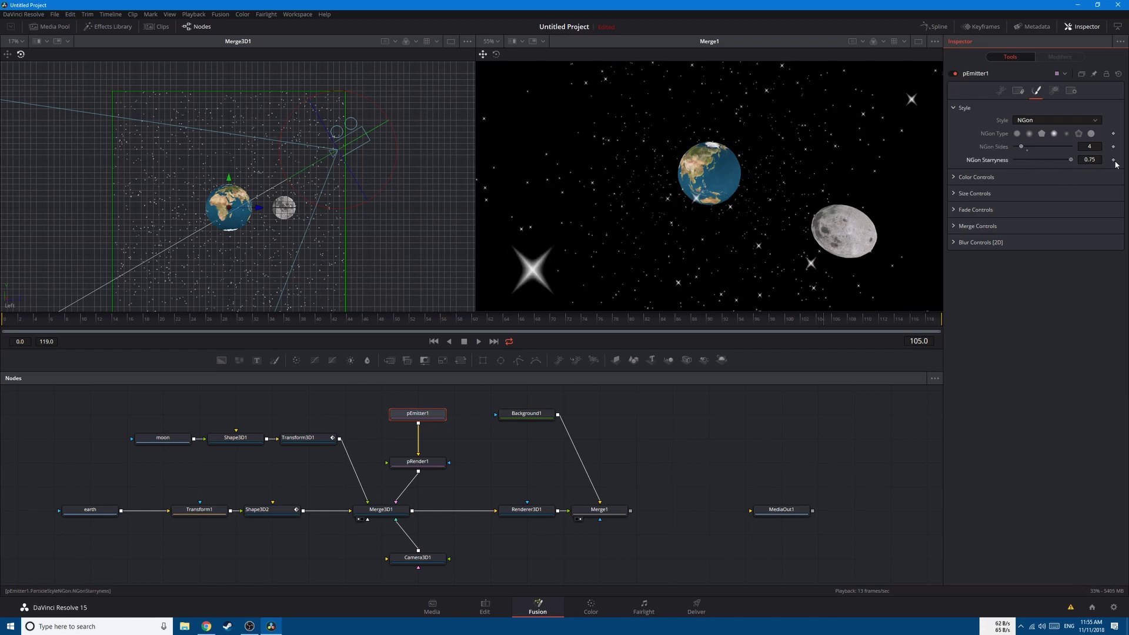
# - Give the star particles a saturated yellow-orange colour
pyautogui.click(973, 177)
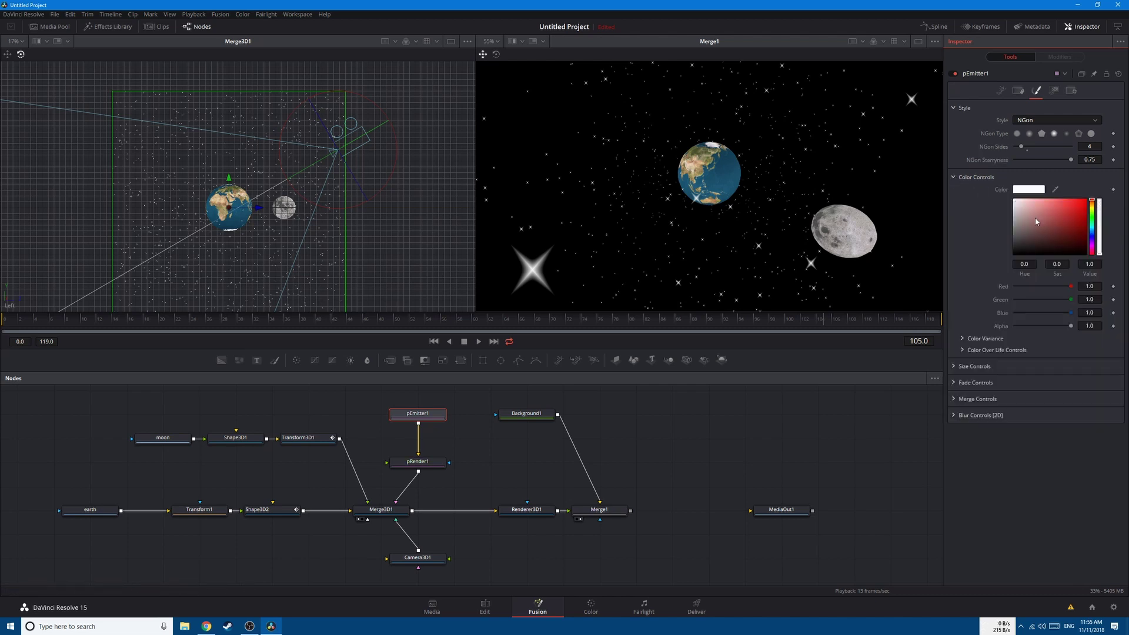
pyautogui.click(1093, 207)
pyautogui.click(1085, 200)
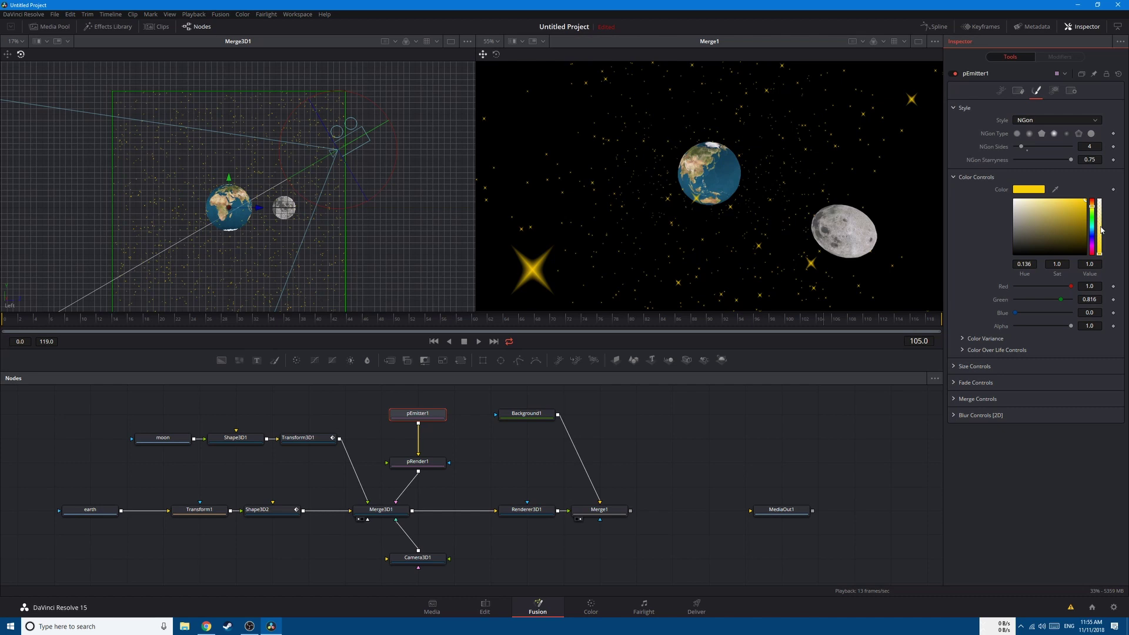
pyautogui.moveTo(1091, 209); pyautogui.dragTo(1092, 209)
pyautogui.click(953, 177)
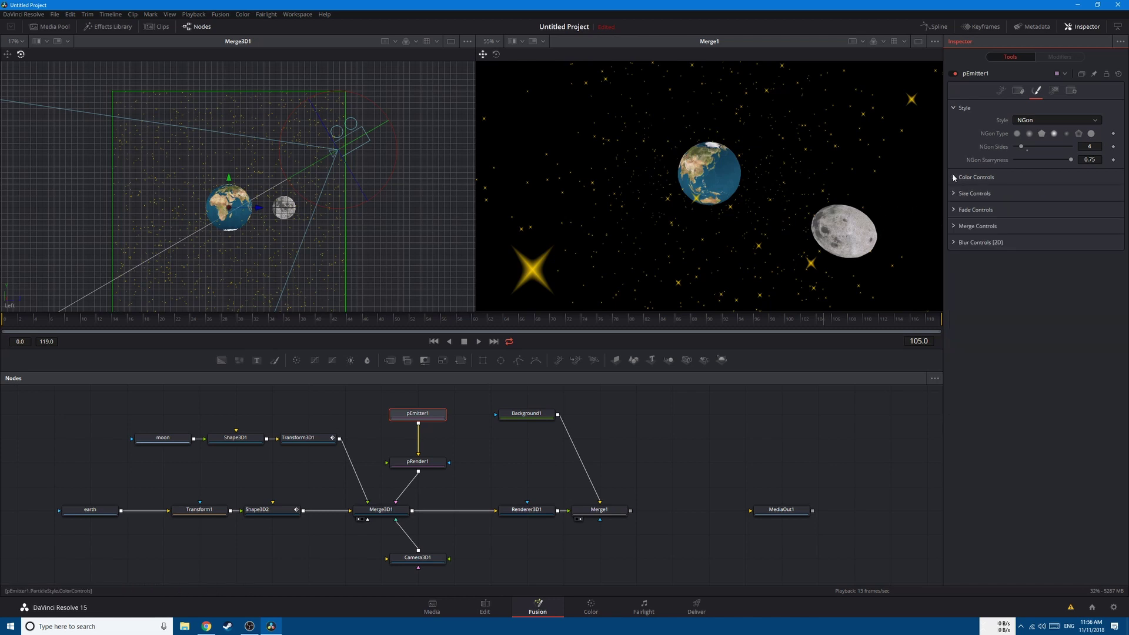
# - Set the particle Size to 0.05
pyautogui.click(955, 194)
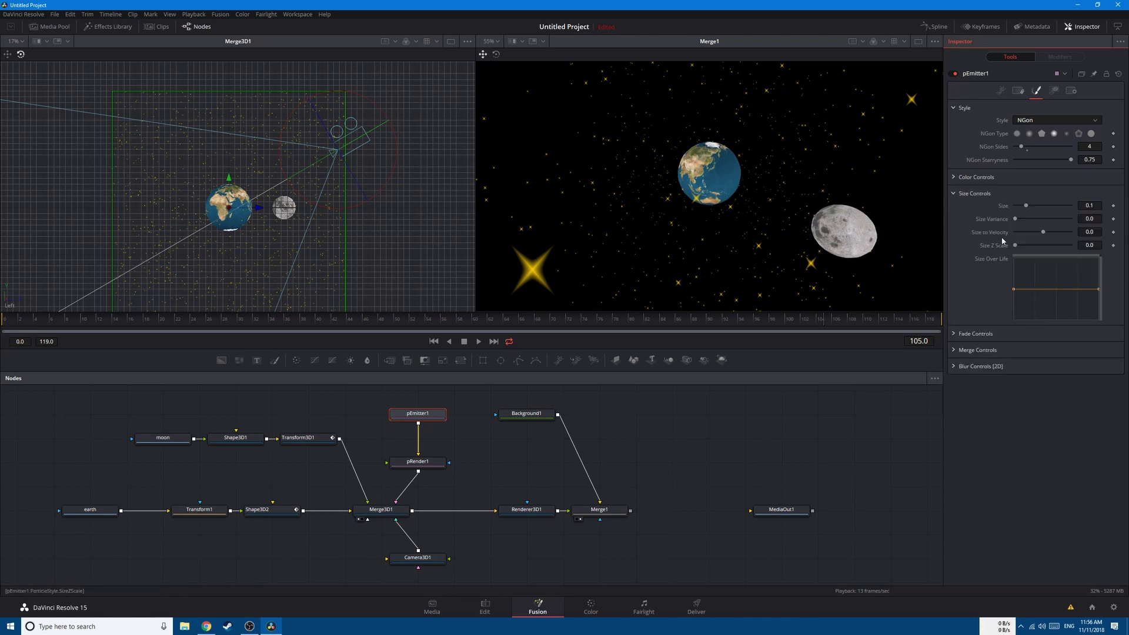
pyautogui.click(1089, 205)
pyautogui.write('0.05')
pyautogui.press('Tab')
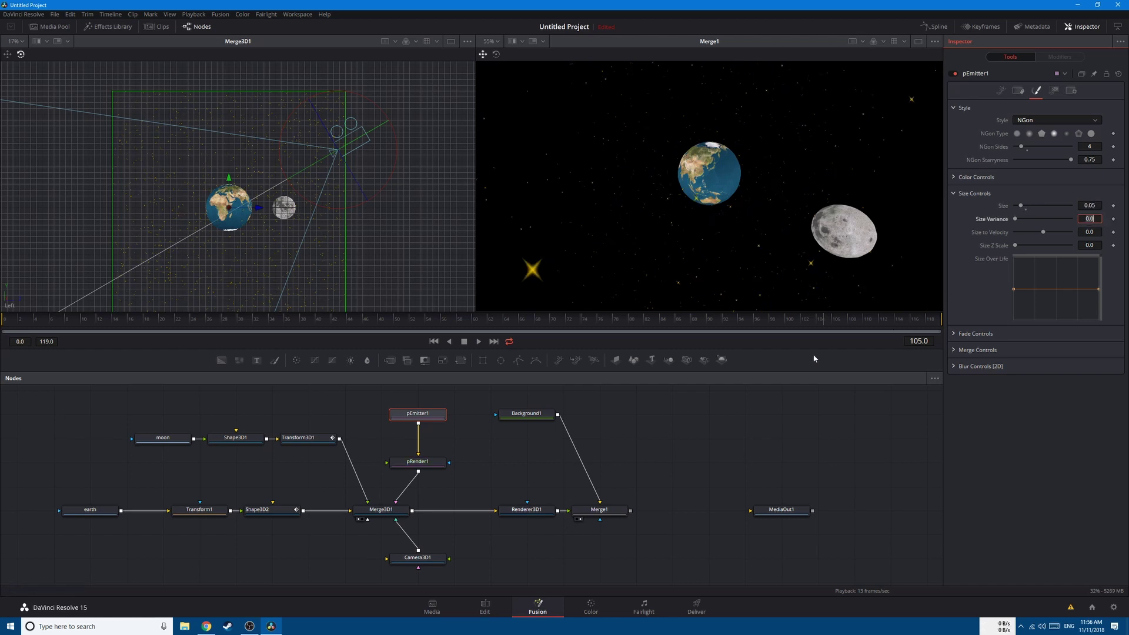
pyautogui.click(763, 409)
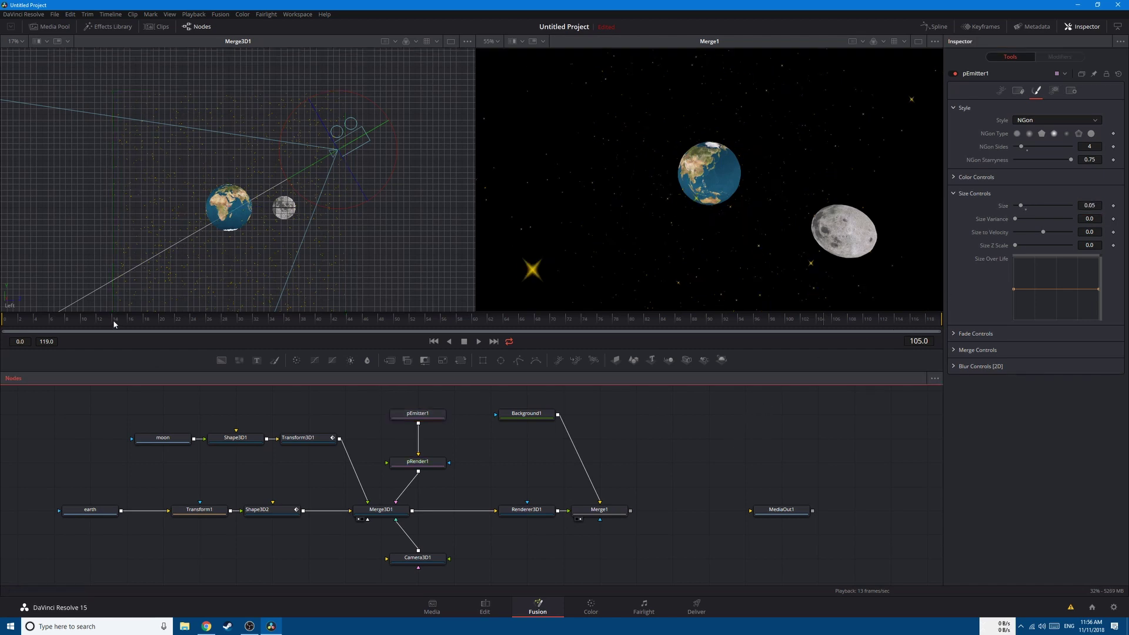
# - From frame 0, set pEmitter1's Number to 100 and Lifespan to 1
pyautogui.press('Home')
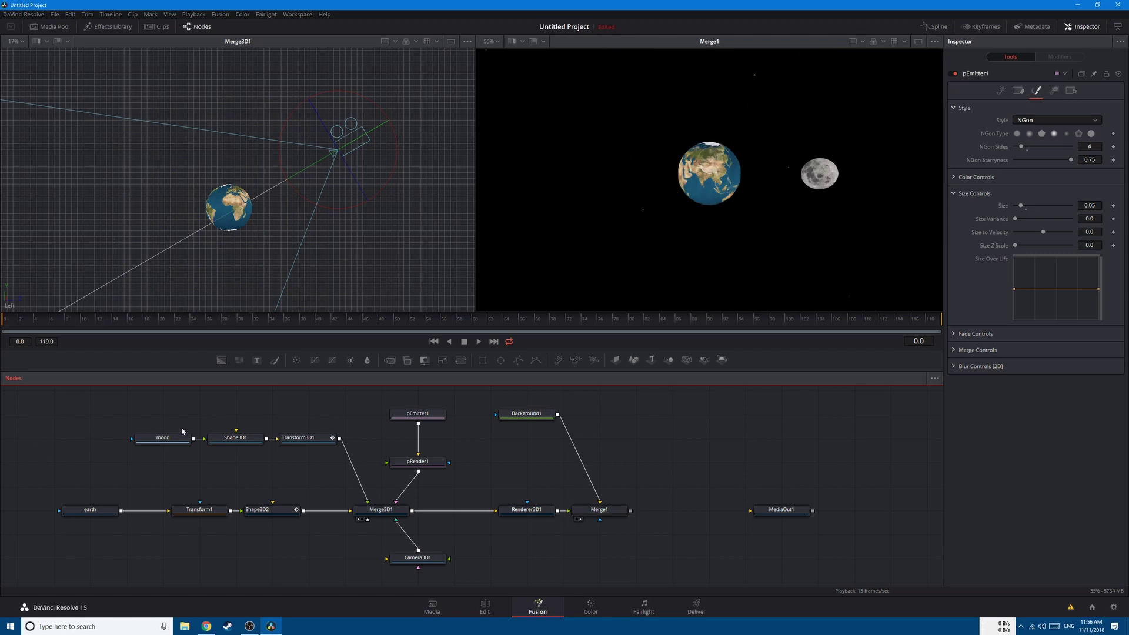
pyautogui.click(417, 413)
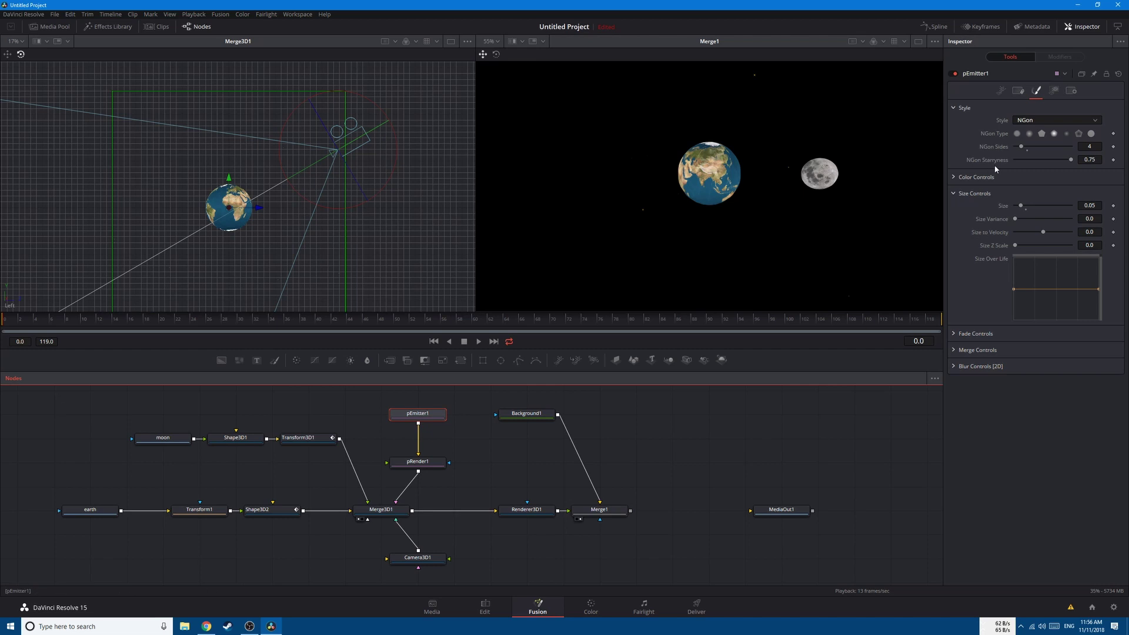
pyautogui.click(1000, 91)
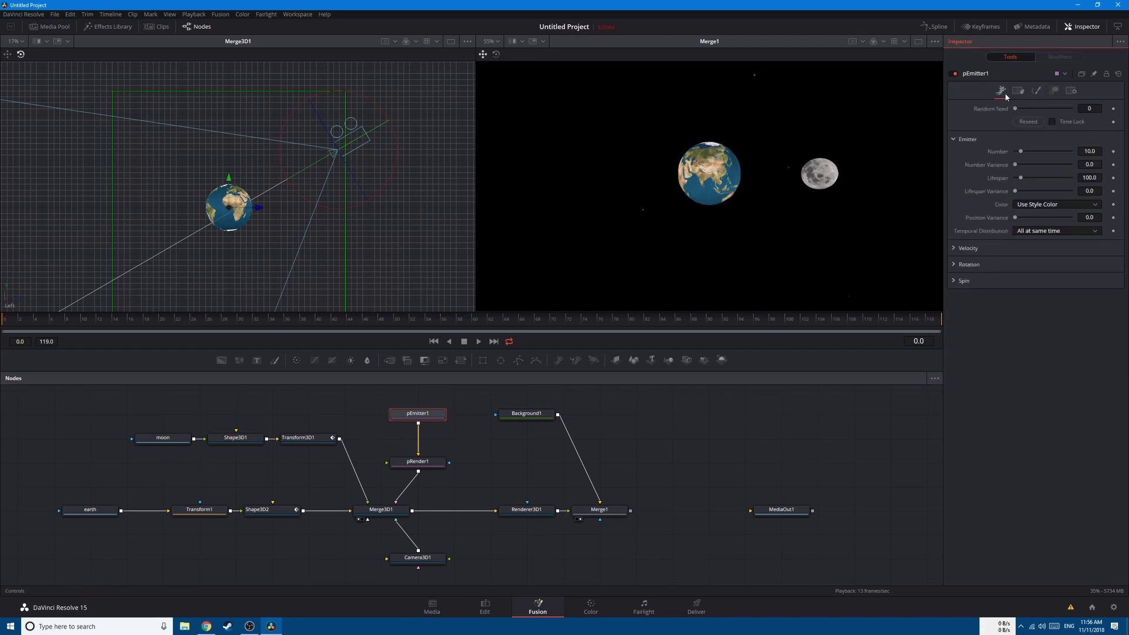
pyautogui.click(1089, 151)
pyautogui.write('100')
pyautogui.press('Tab')
pyautogui.click(1096, 177)
pyautogui.write('1')
pyautogui.press('Tab')
# - Play the animation to watch the Moon orbit among the stars, then stop
pyautogui.click(9, 459)
pyautogui.press('space')
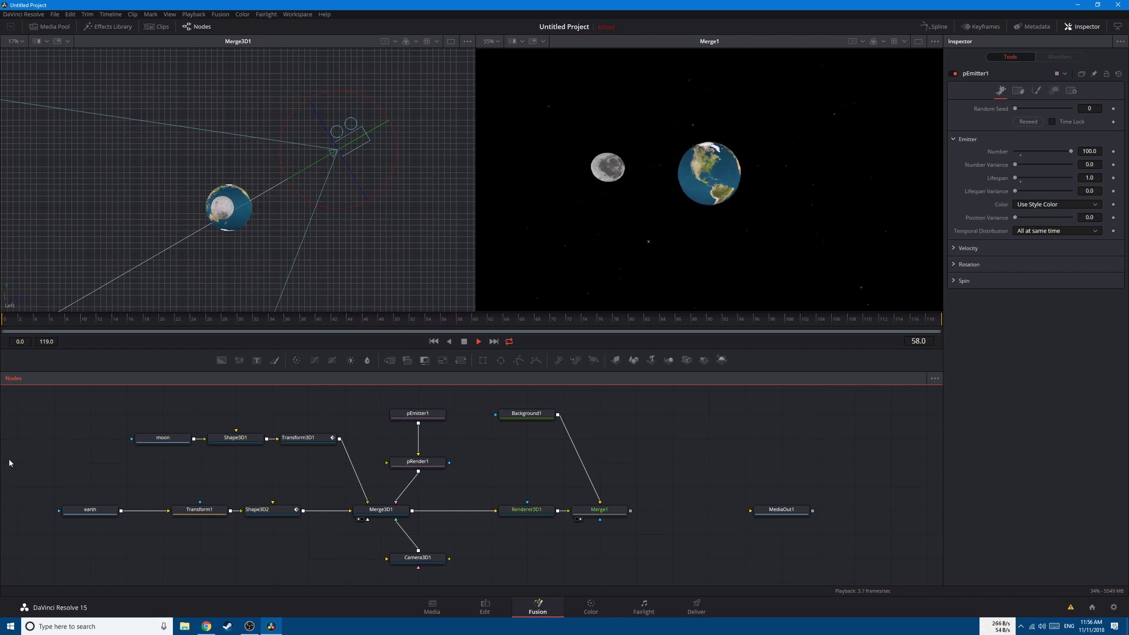
pyautogui.press('space')
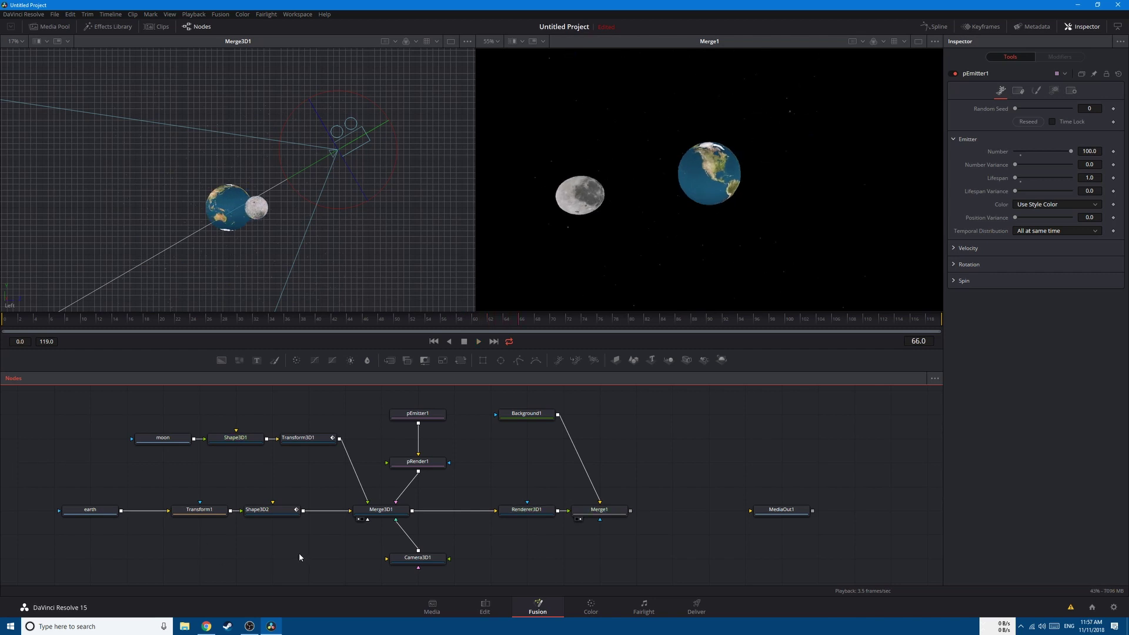
# - Add a Spot Light node and connect it into Merge3D1
pyautogui.hotkey('shift', 'space')
pyautogui.write('render')
pyautogui.press('BackSpace')
pyautogui.press('BackSpace')
pyautogui.press('BackSpace')
pyautogui.press('BackSpace')
pyautogui.press('BackSpace')
pyautogui.press('BackSpace')
pyautogui.write('light')
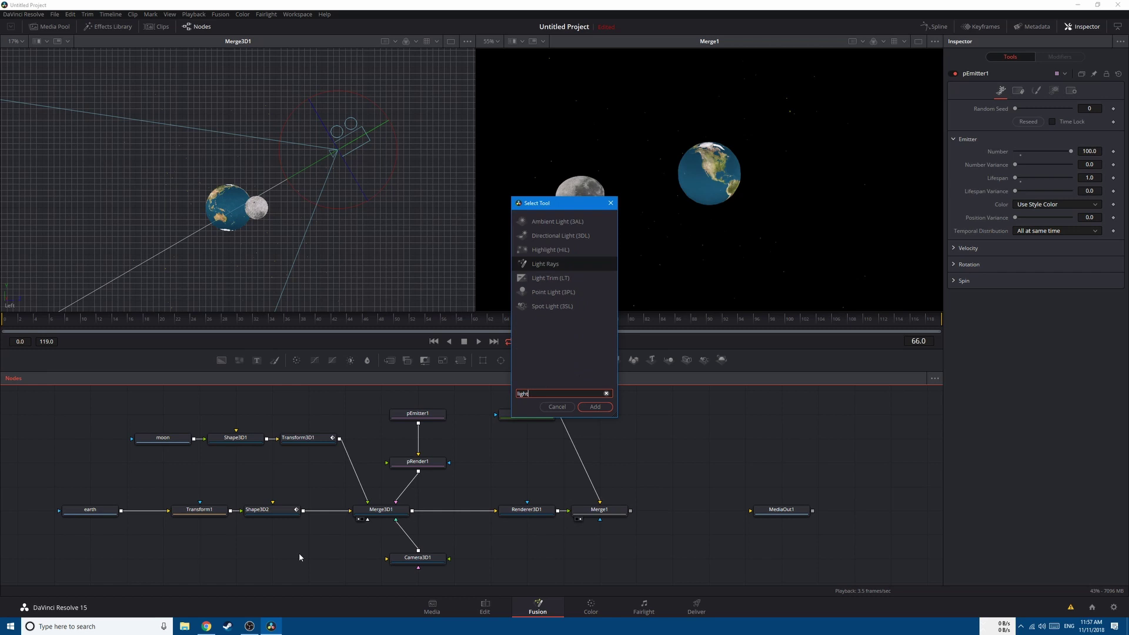
pyautogui.click(560, 306)
pyautogui.click(595, 407)
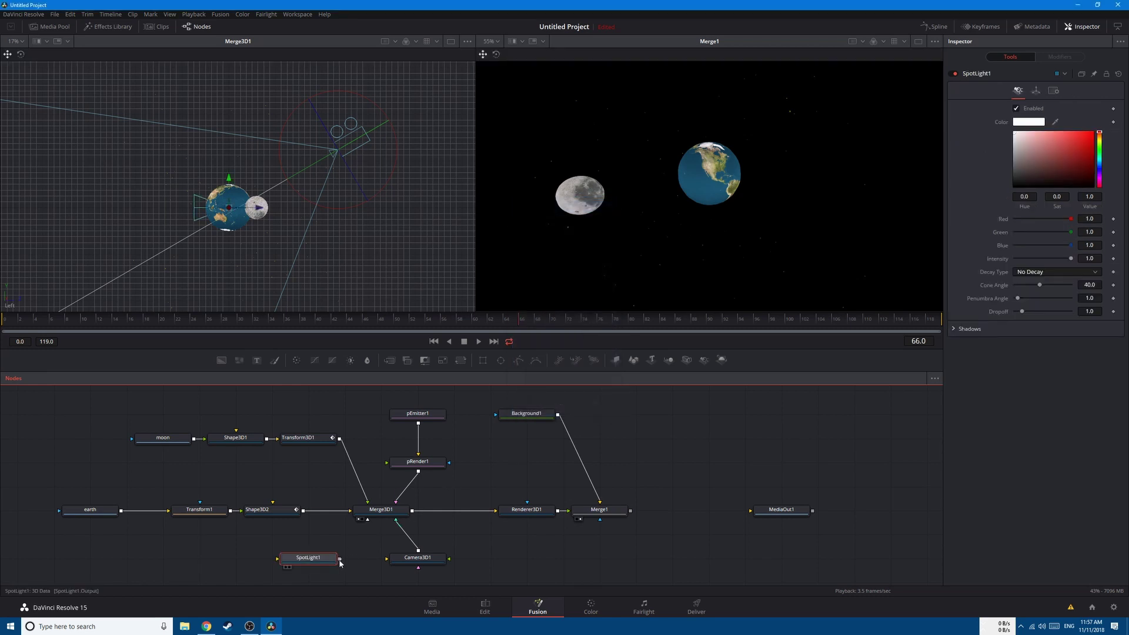
pyautogui.moveTo(383, 513); pyautogui.dragTo(385, 511)
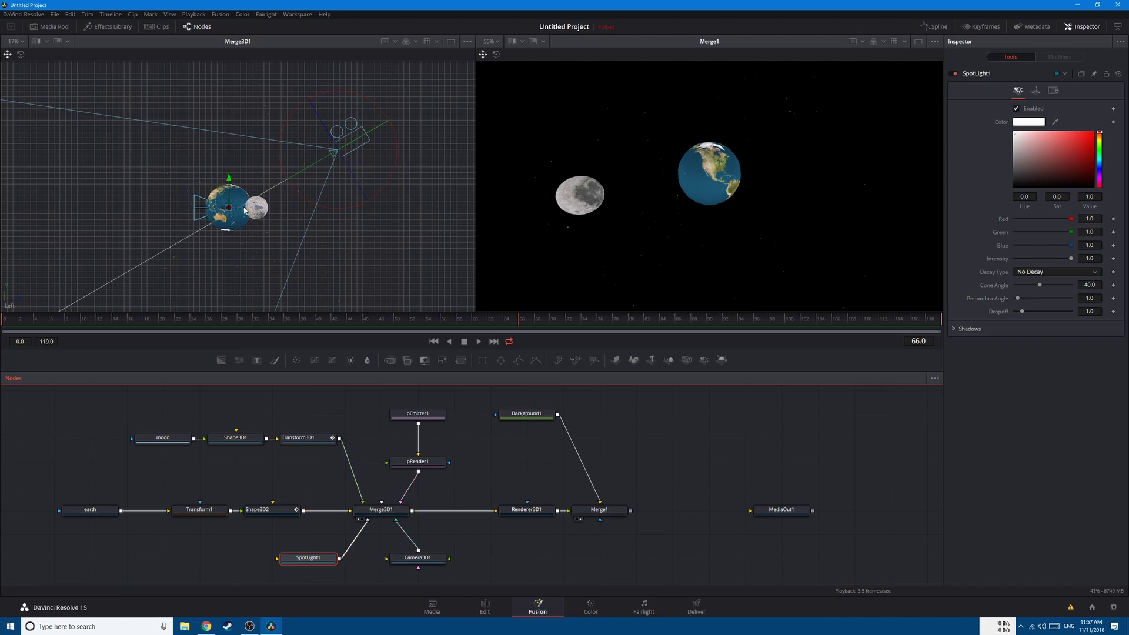
# - Move the spotlight up beside the Earth and rotate it to aim into the scene
pyautogui.moveTo(260, 211); pyautogui.dragTo(359, 118)
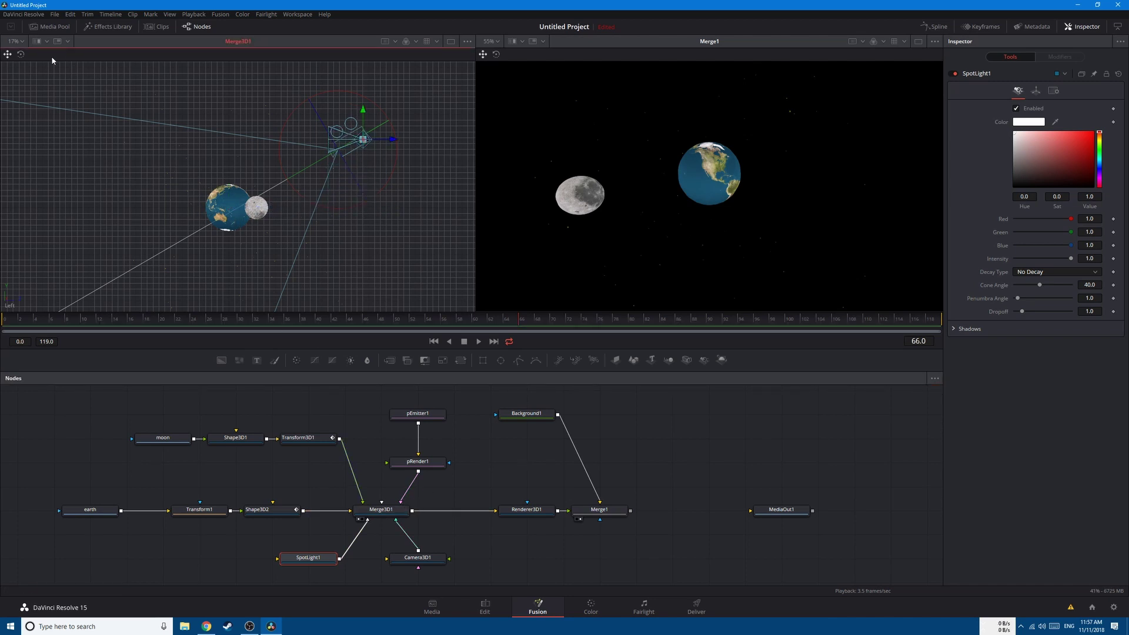
pyautogui.press('w')
pyautogui.moveTo(307, 131); pyautogui.dragTo(310, 162)
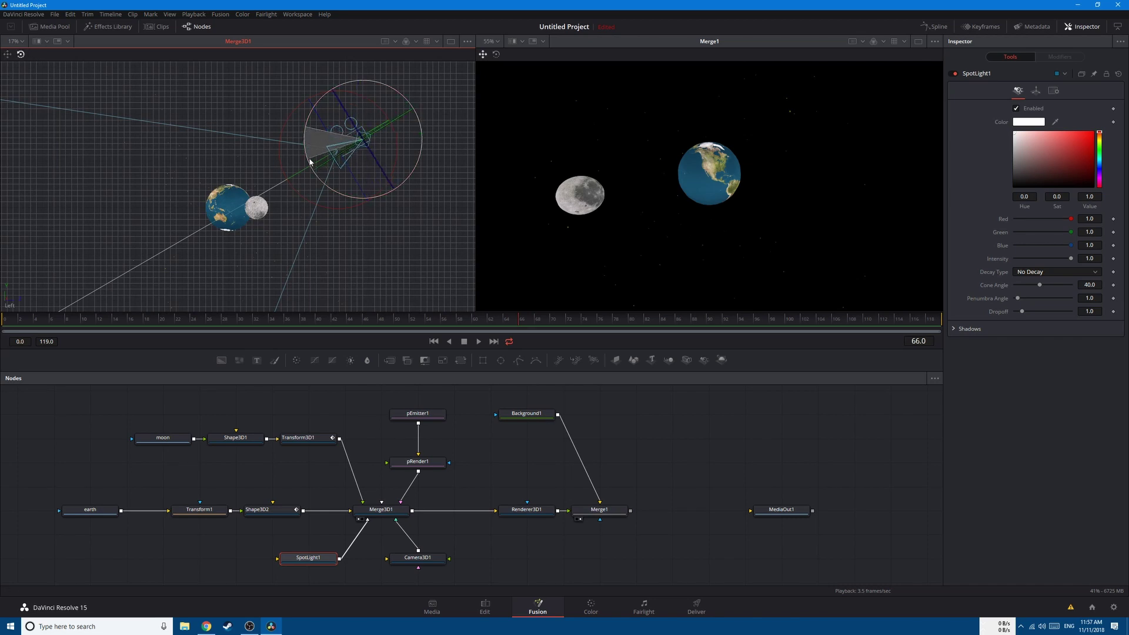
pyautogui.click(528, 512)
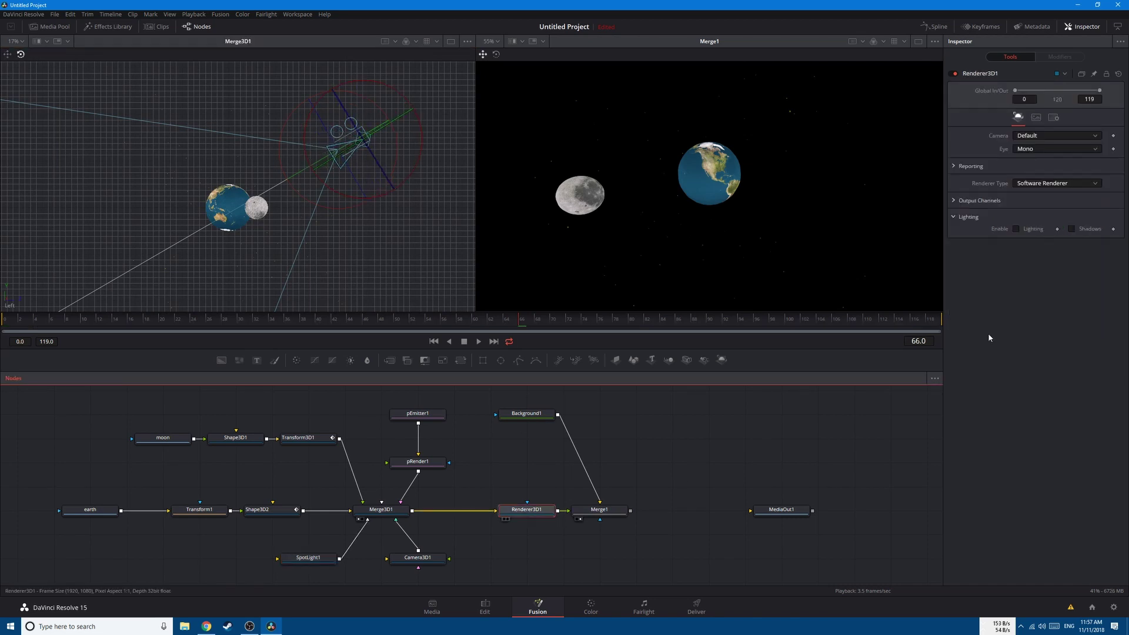
# - Enable lighting and shadows in Renderer3D1 and widen SpotLight1's Cone Angle to 90
pyautogui.click(1015, 229)
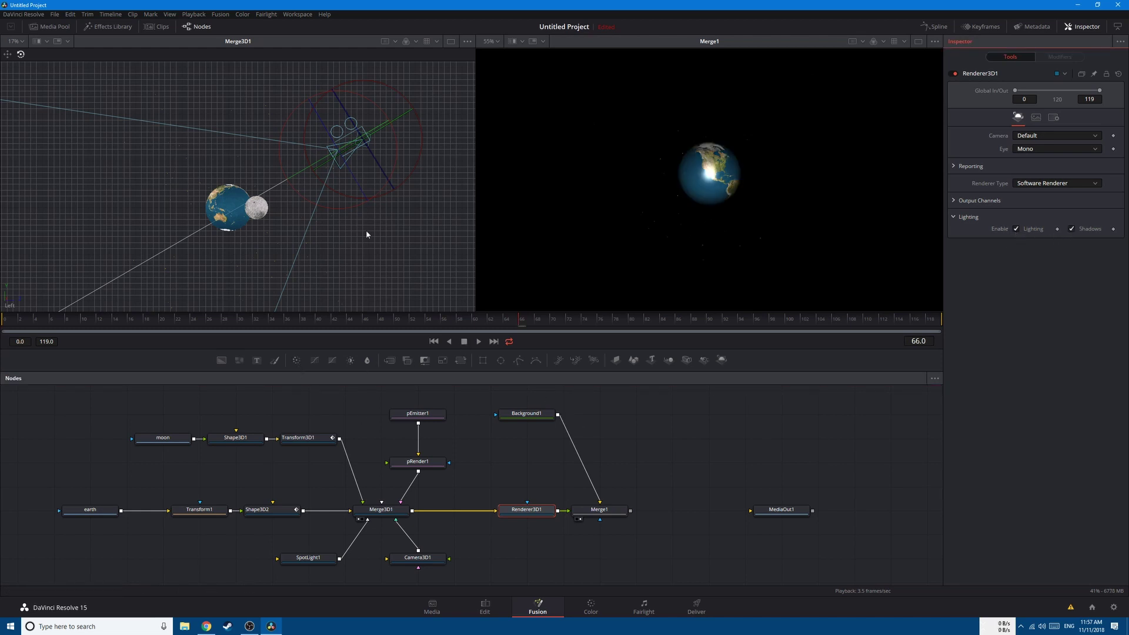
pyautogui.click(308, 557)
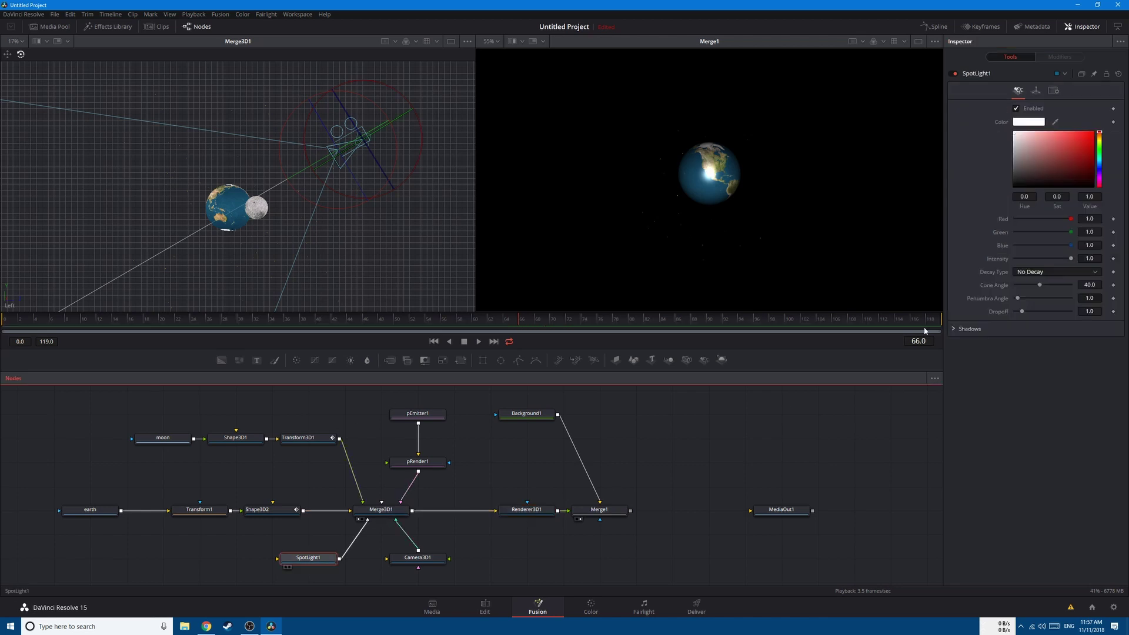
pyautogui.moveTo(1040, 285); pyautogui.dragTo(1060, 286)
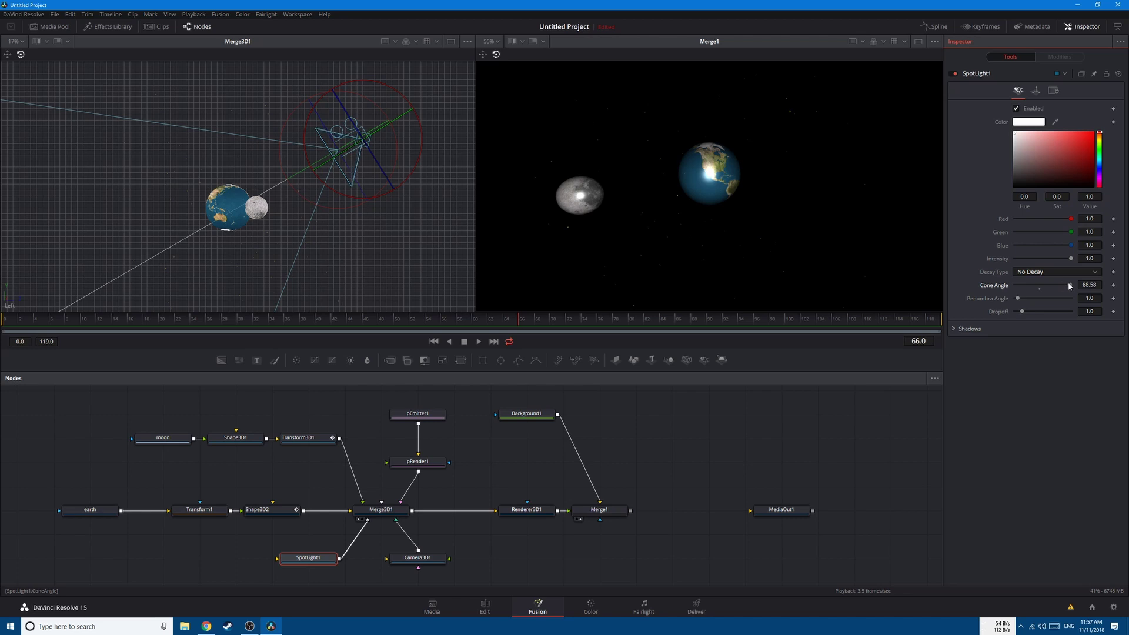
# - Play the lit animation from near the start
pyautogui.click(36, 321)
pyautogui.click(33, 438)
pyautogui.press('space')
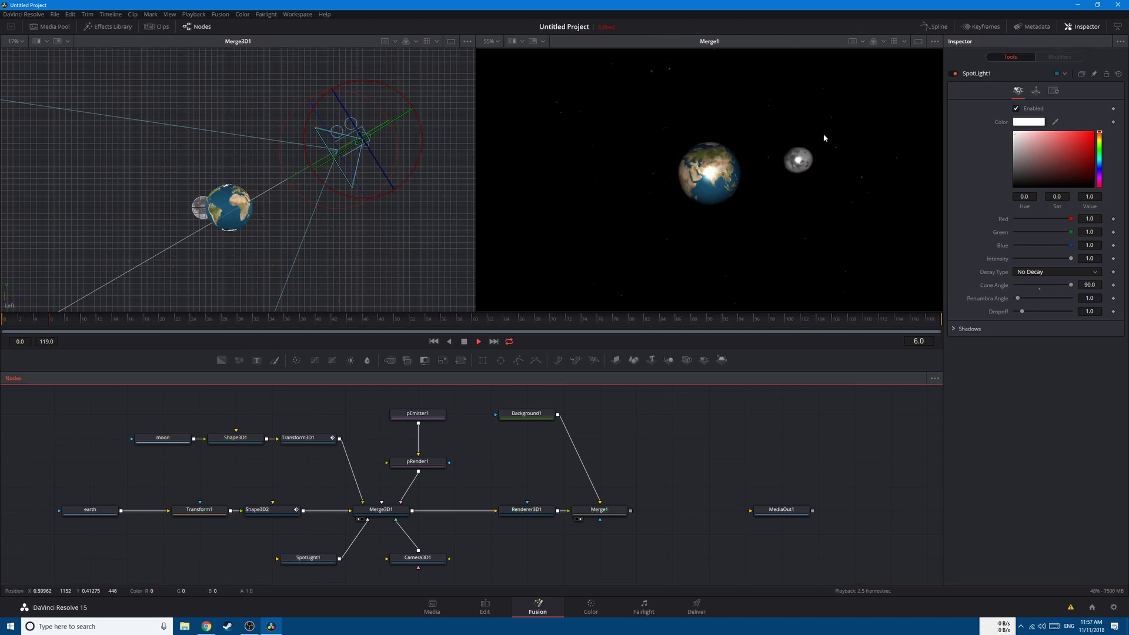